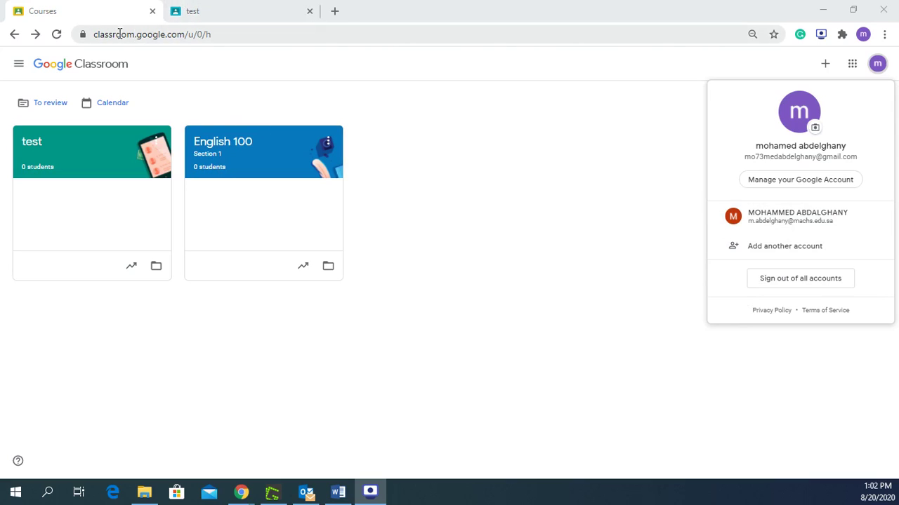
# Look through the list of Google apps and the Classroom main menu from the classes page.
pyautogui.click(188, 39)
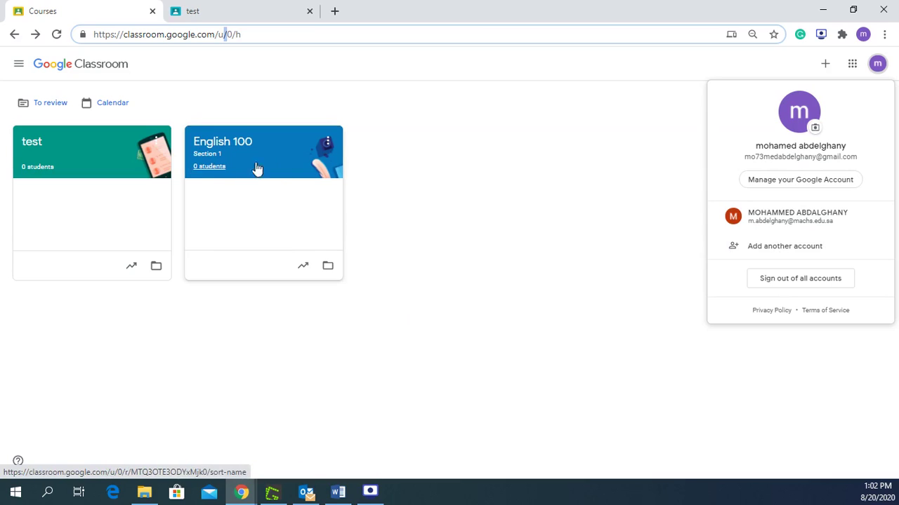
pyautogui.click(546, 178)
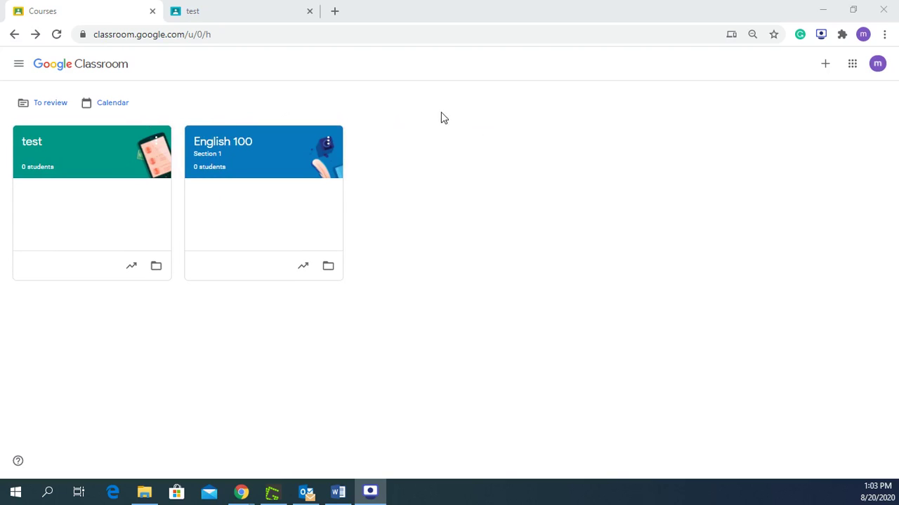
pyautogui.click(852, 66)
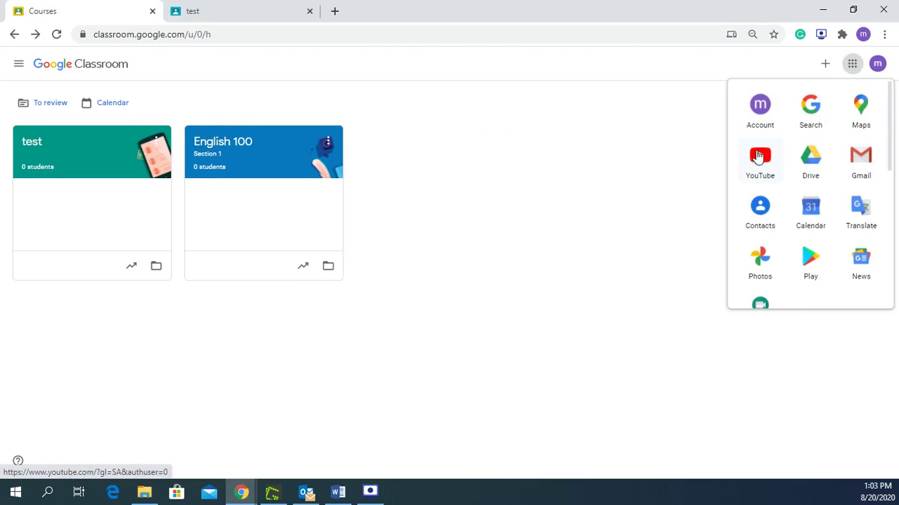
pyautogui.scroll(-4, 774, 177)
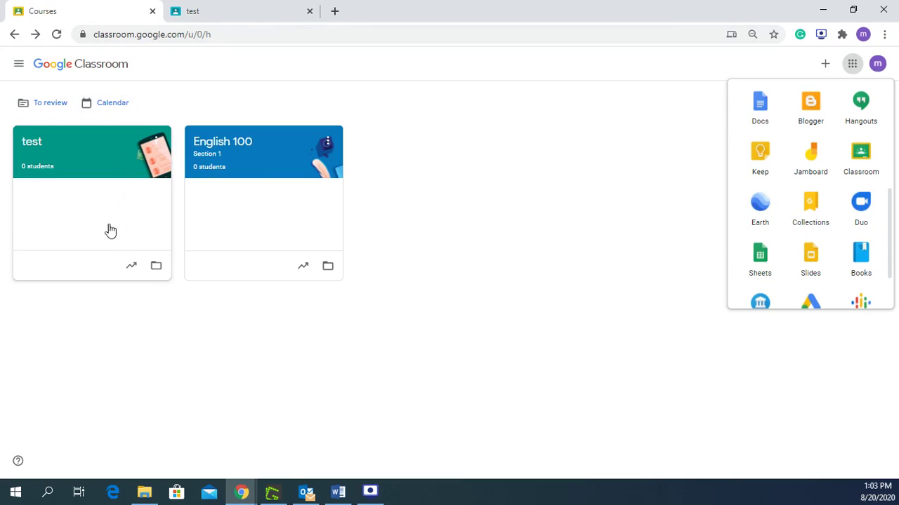
pyautogui.click(265, 363)
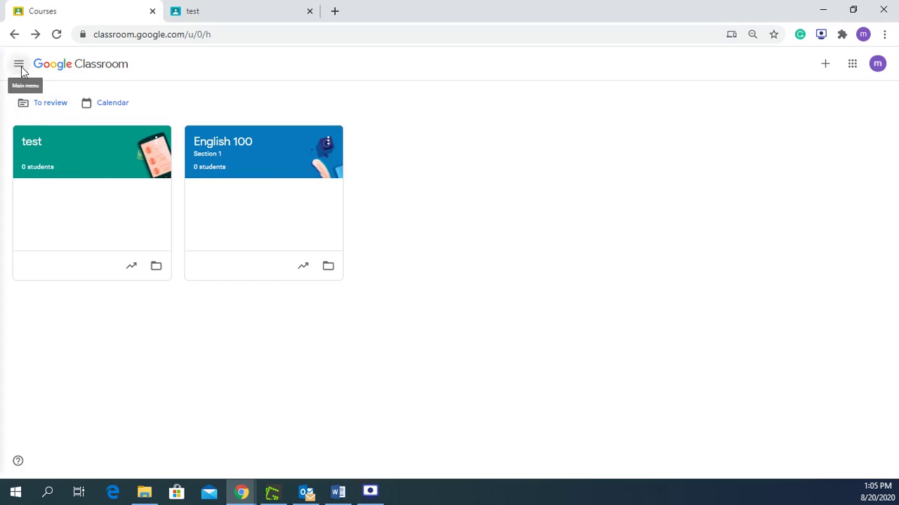
pyautogui.click(19, 65)
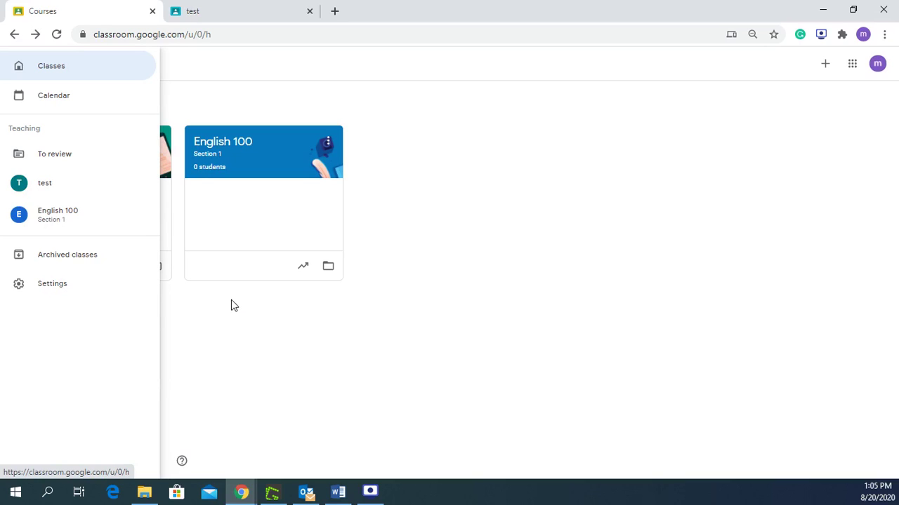
pyautogui.click(200, 328)
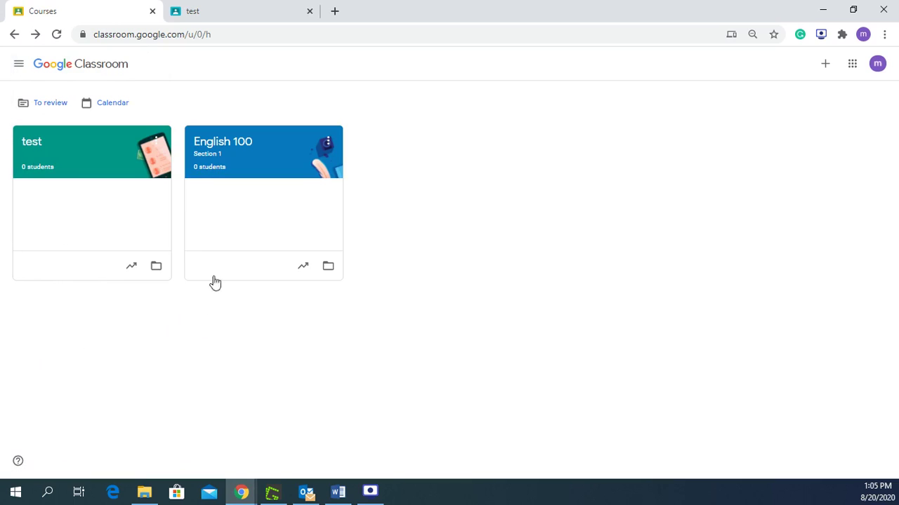
# Open the English 100 class and start a new announcement on its stream.
pyautogui.click(252, 180)
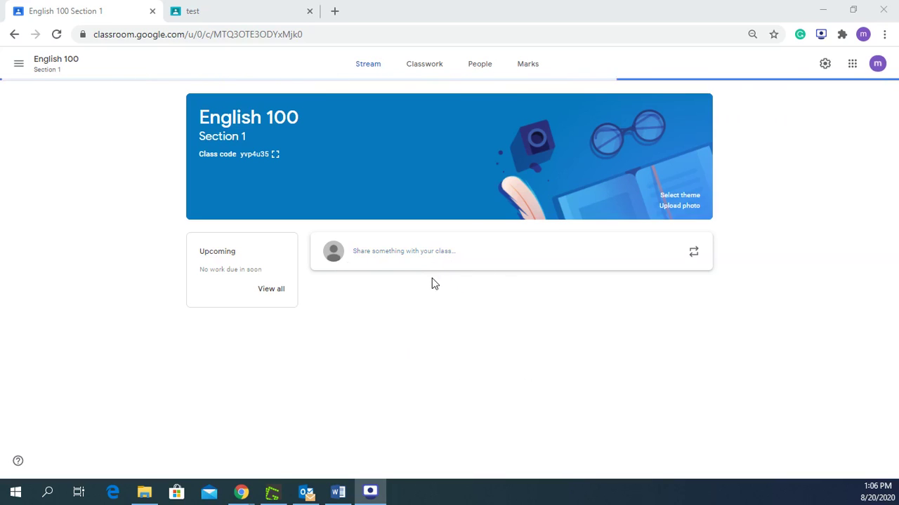
pyautogui.click(502, 255)
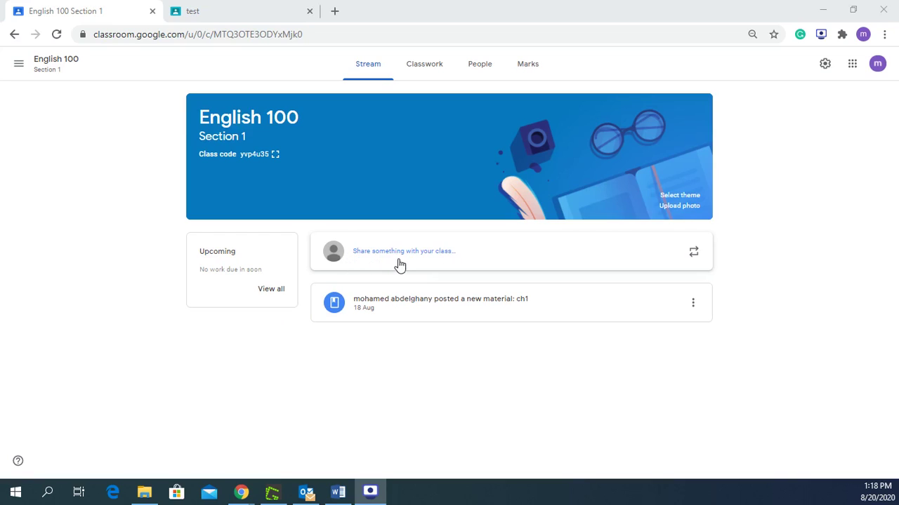
pyautogui.click(454, 261)
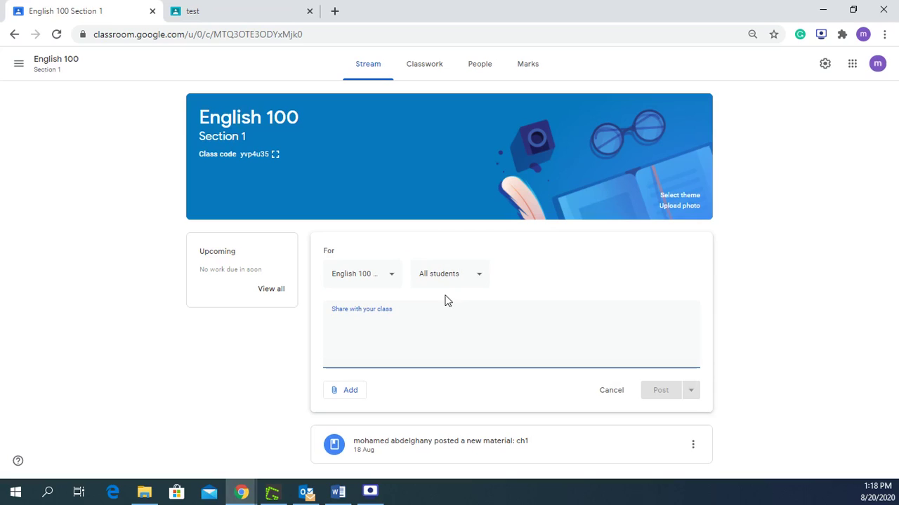
# Try adding the test class to the announcement's recipients, remove it again, and review the student selection.
pyautogui.click(393, 280)
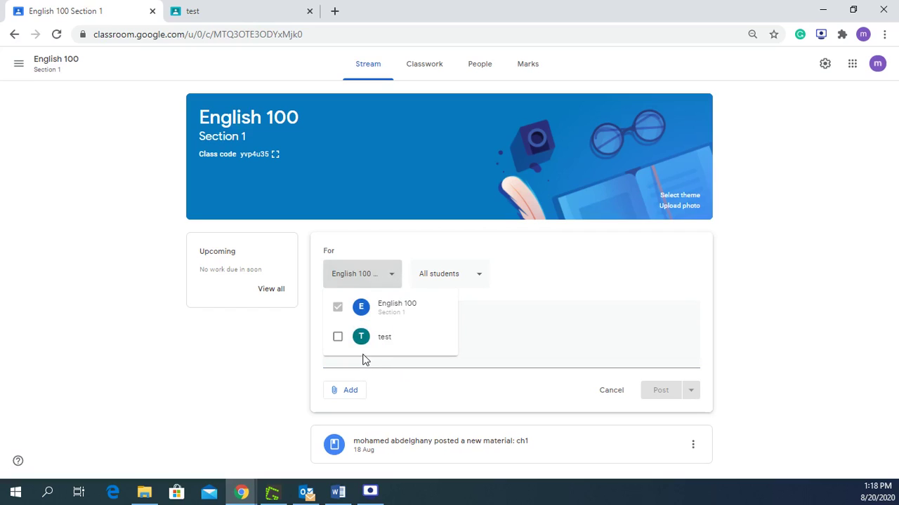
pyautogui.click(337, 340)
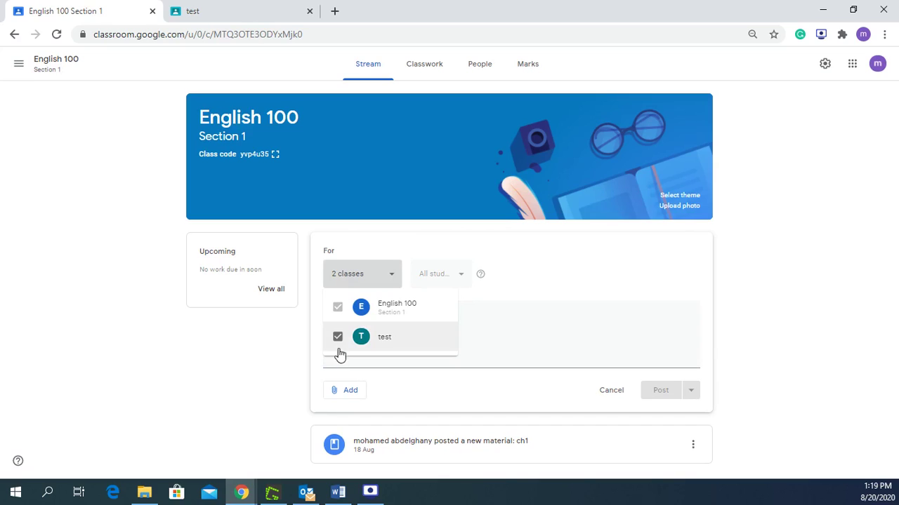
pyautogui.click(340, 341)
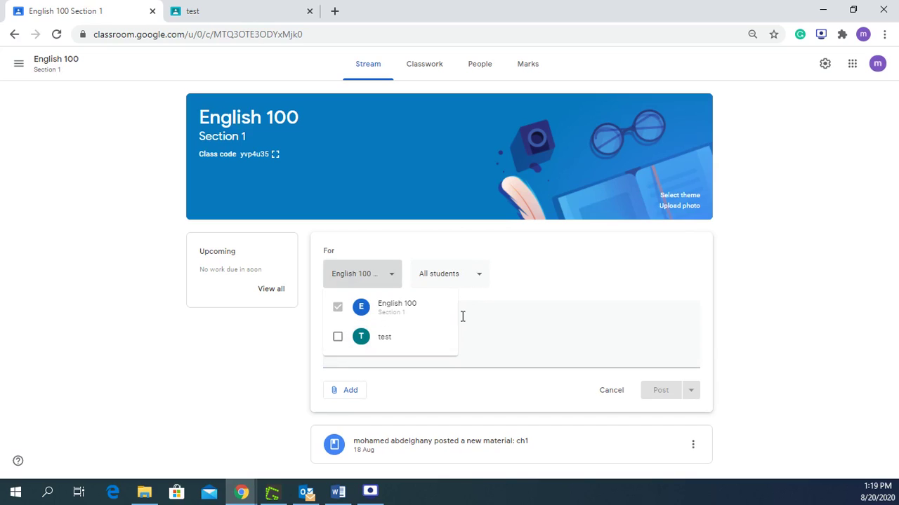
pyautogui.click(507, 284)
pyautogui.click(481, 278)
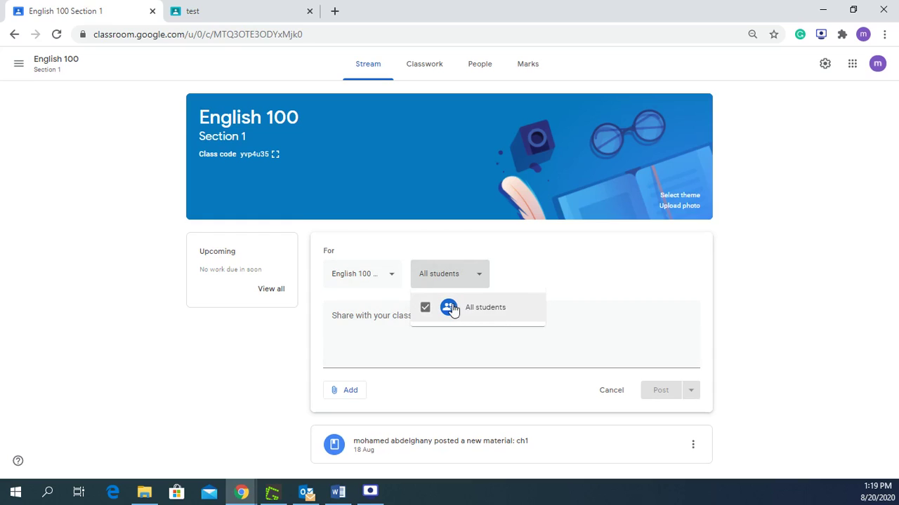
pyautogui.click(513, 293)
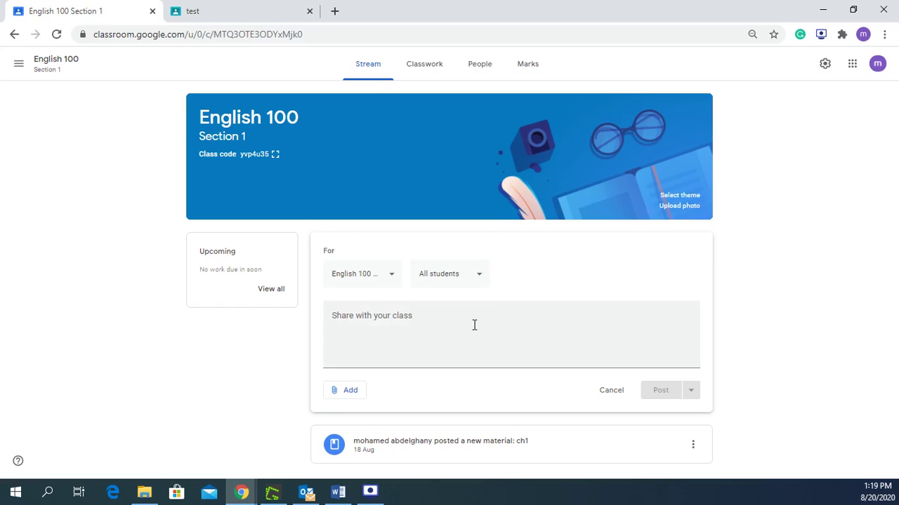
# Write "welcome to machs" as the announcement text and review the available attachment sources.
pyautogui.click(352, 322)
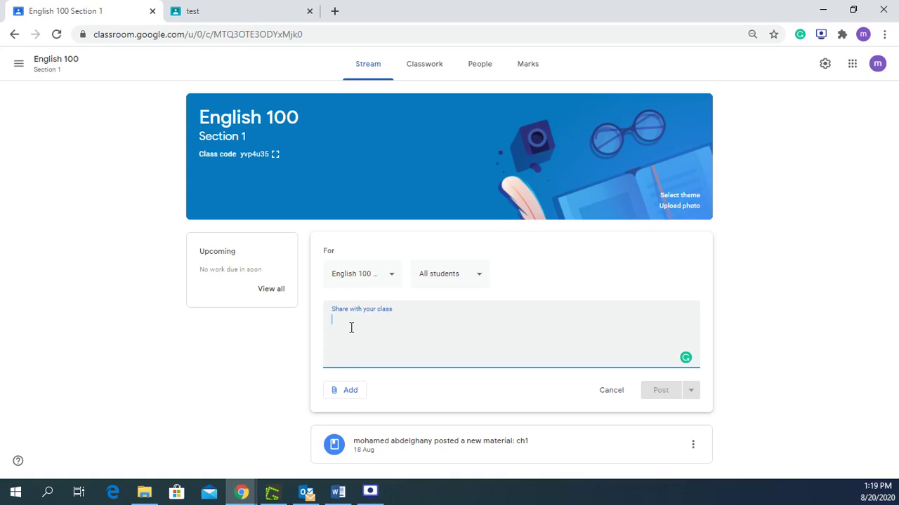
pyautogui.write('welcome to machs')
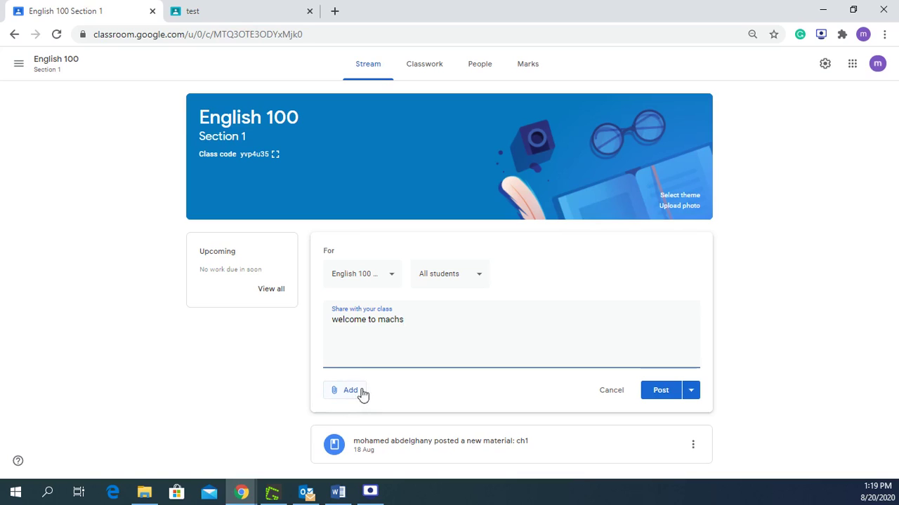
pyautogui.click(348, 399)
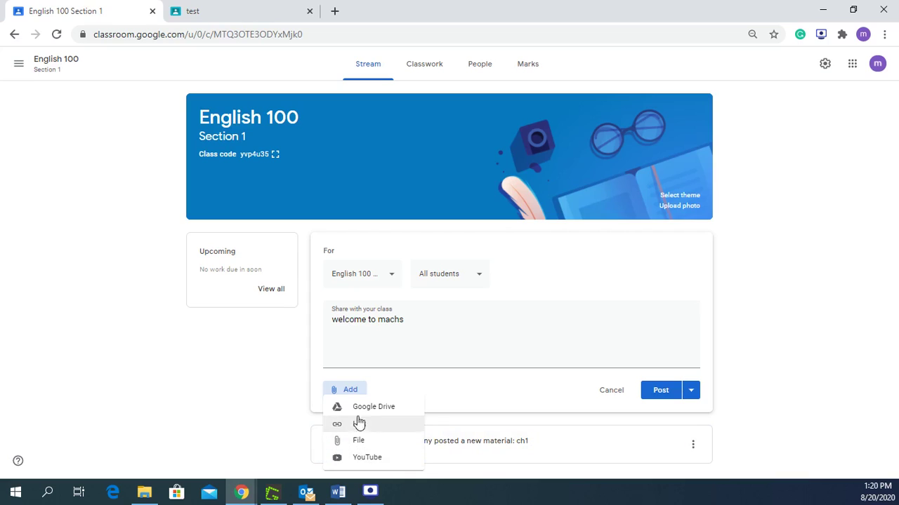
pyautogui.click(281, 404)
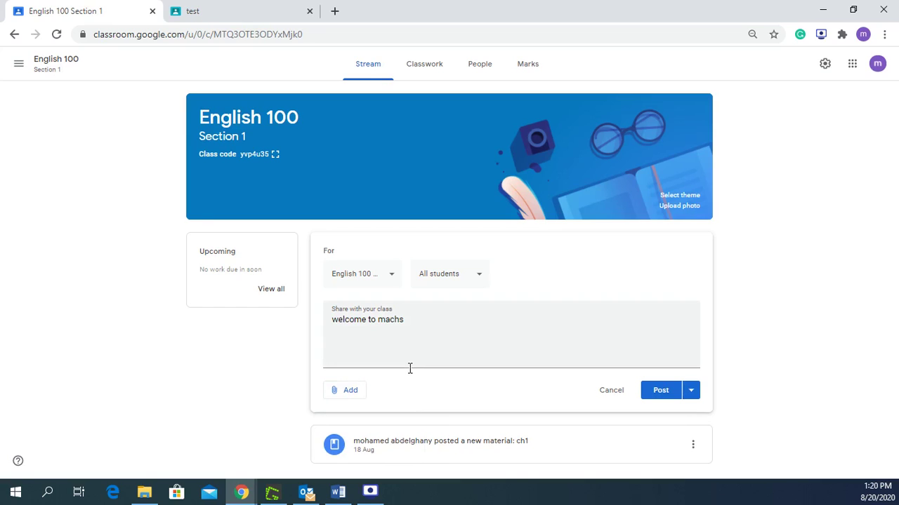
pyautogui.click(355, 397)
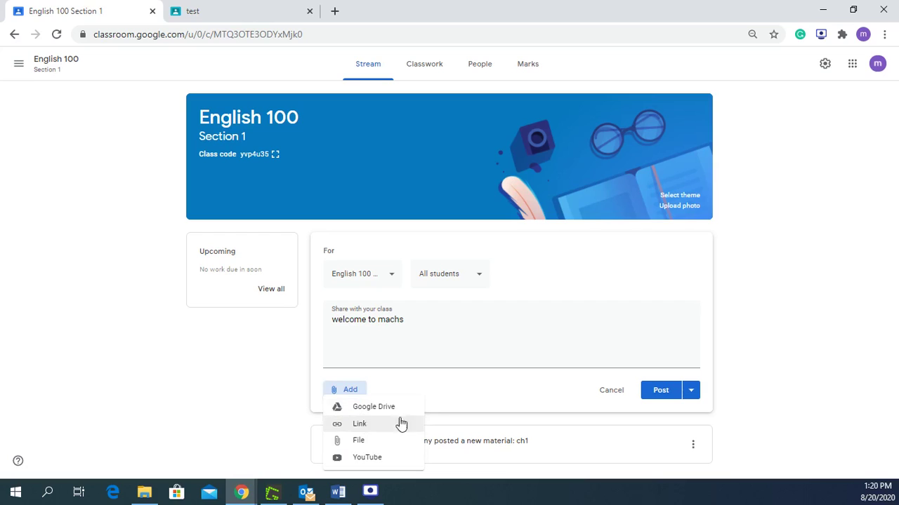
pyautogui.click(512, 390)
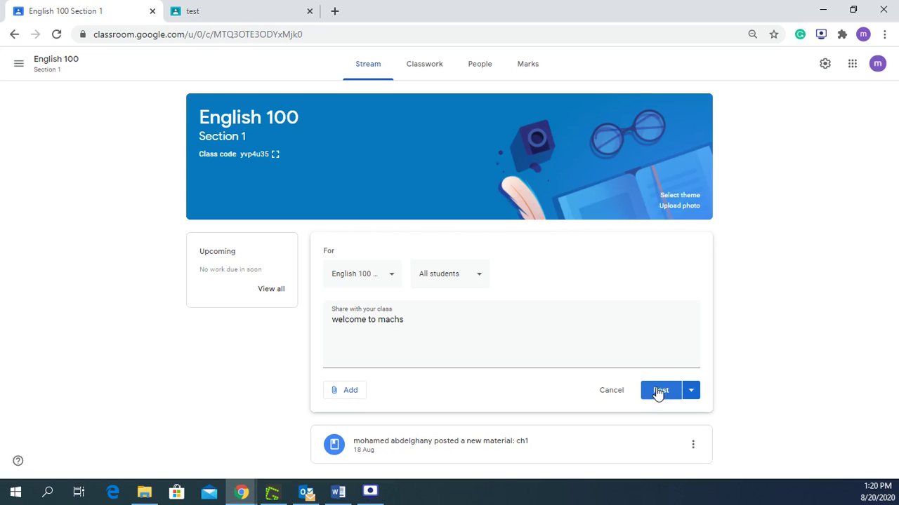
pyautogui.click(692, 398)
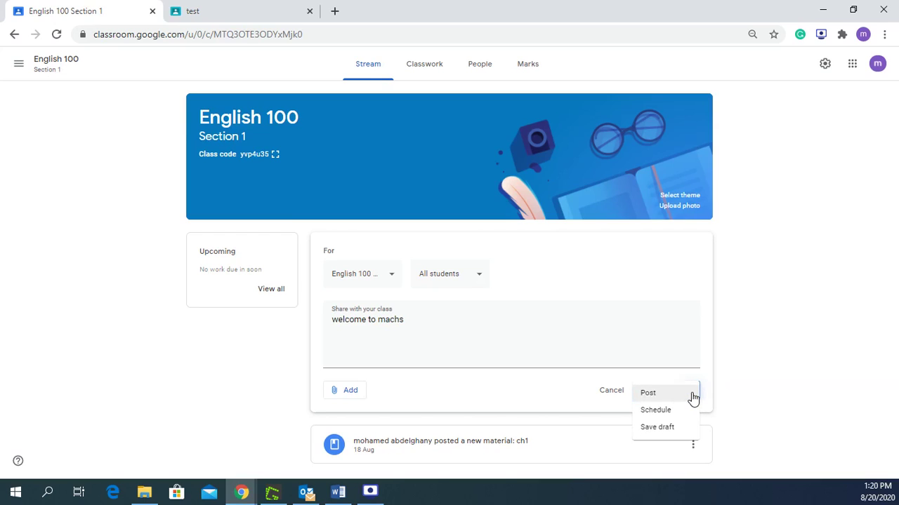
pyautogui.click(643, 413)
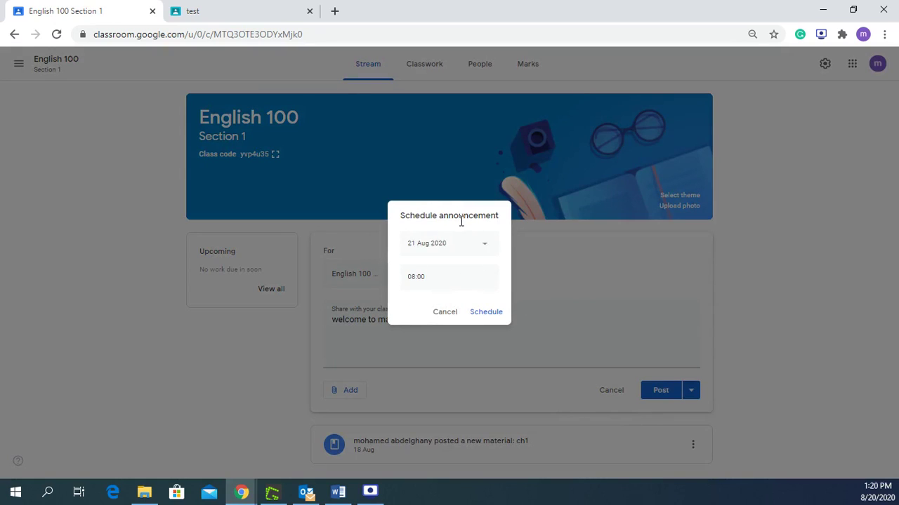
pyautogui.click(457, 248)
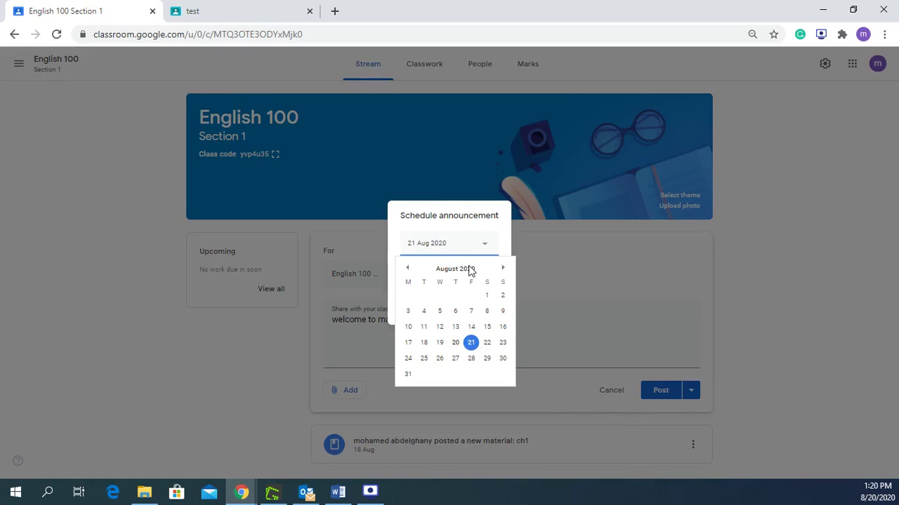
pyautogui.click(467, 219)
pyautogui.click(458, 275)
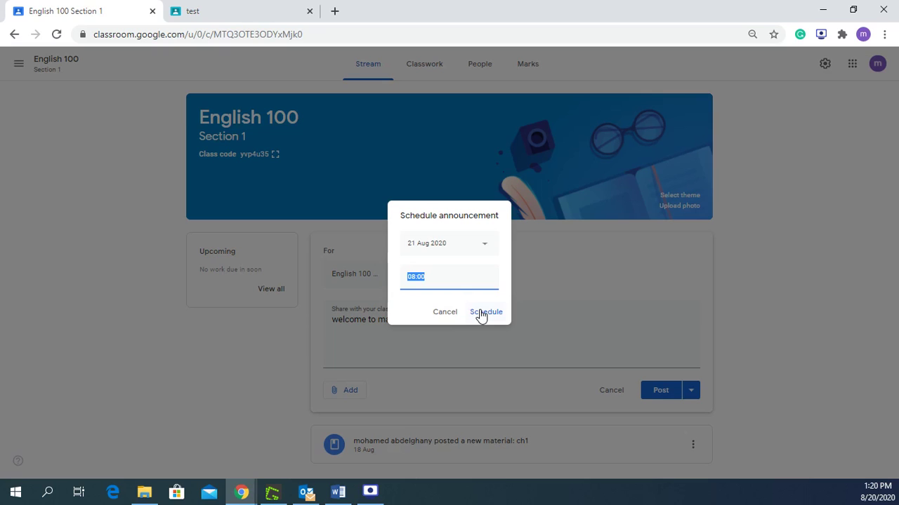
pyautogui.click(445, 312)
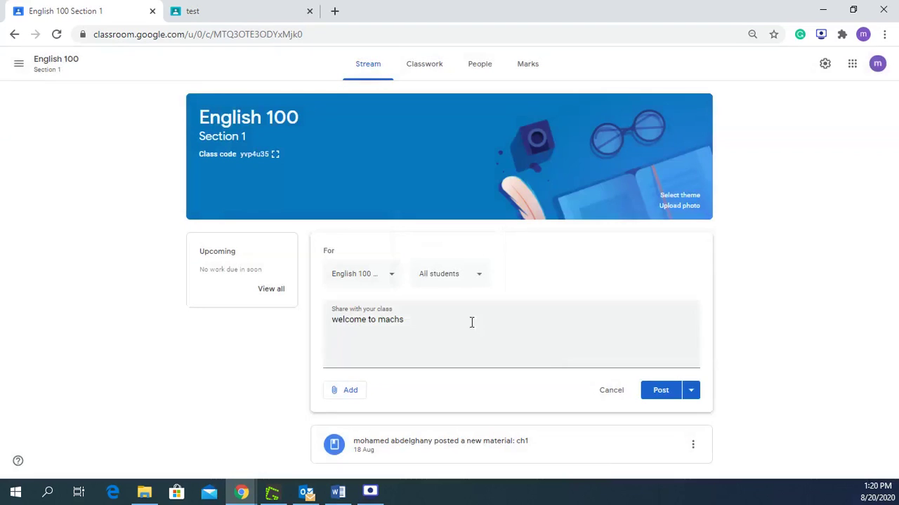
# Post the announcement to the class stream immediately and activate its class comment field.
pyautogui.click(662, 394)
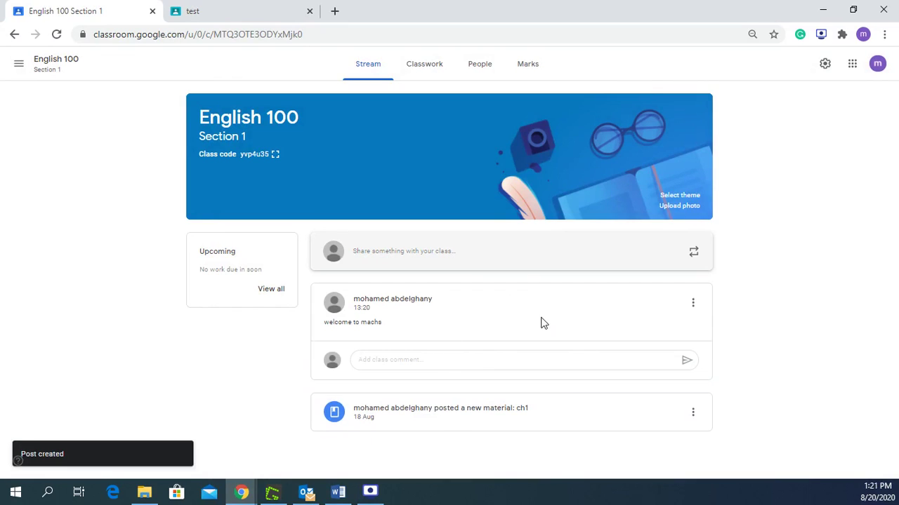
pyautogui.click(437, 359)
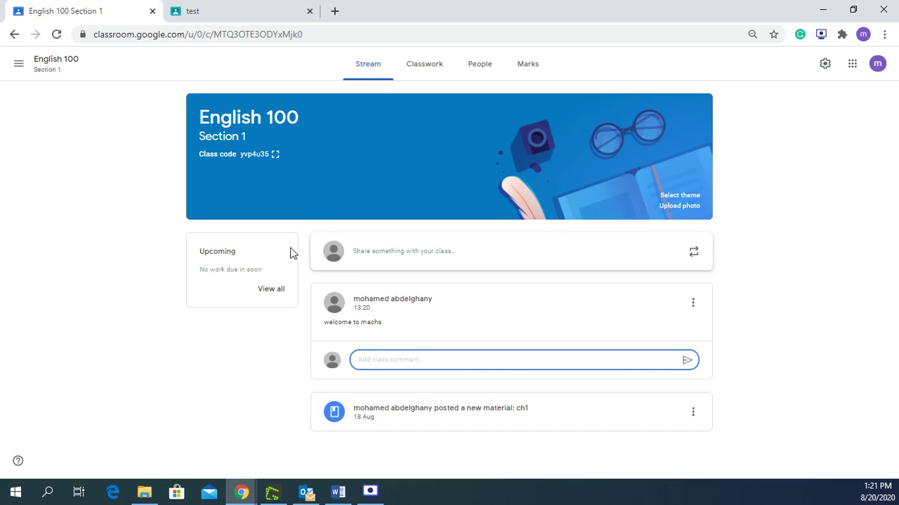
# Open the English 100 Classwork page and review the kinds of items that can be created.
pyautogui.click(419, 70)
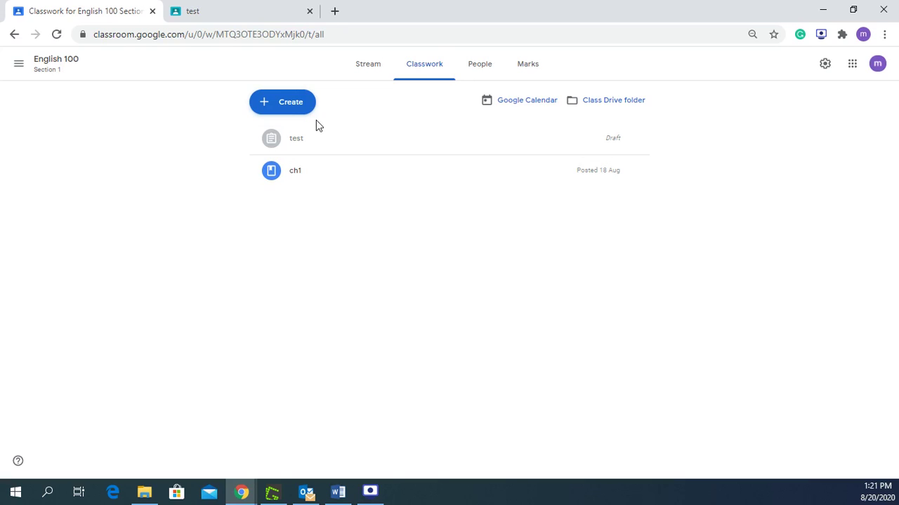
pyautogui.click(293, 111)
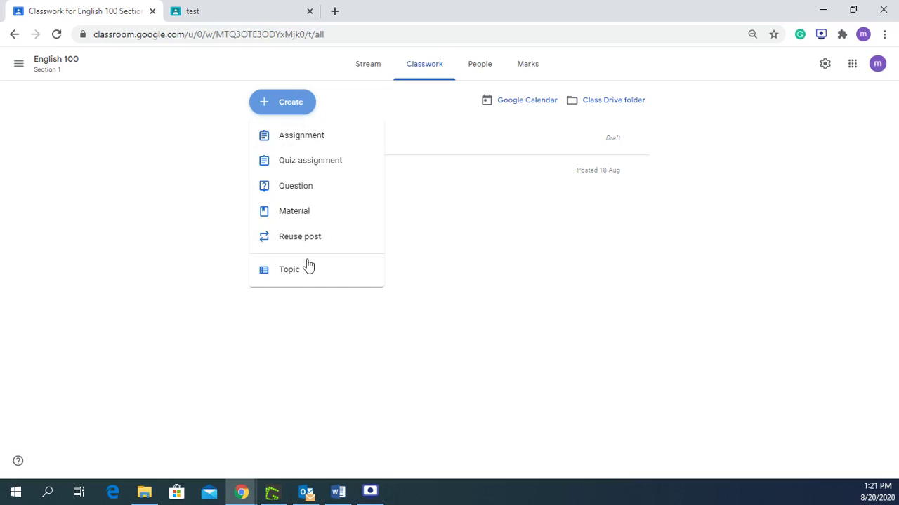
pyautogui.click(306, 303)
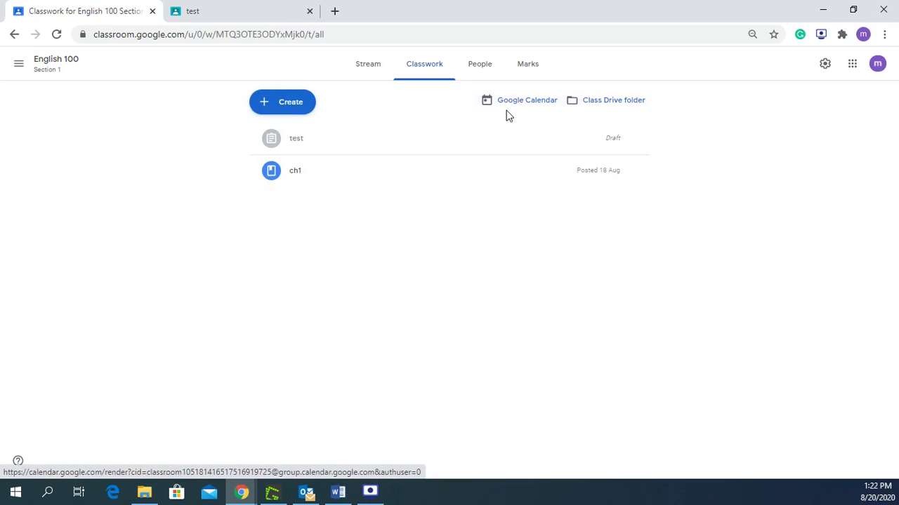
# View the contents of the class Drive folder and return to the Classwork page.
pyautogui.click(586, 105)
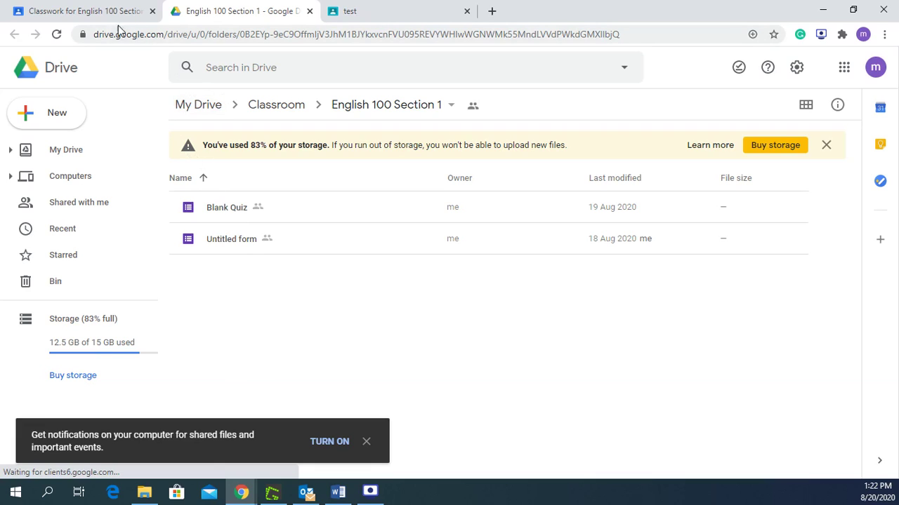
pyautogui.click(310, 10)
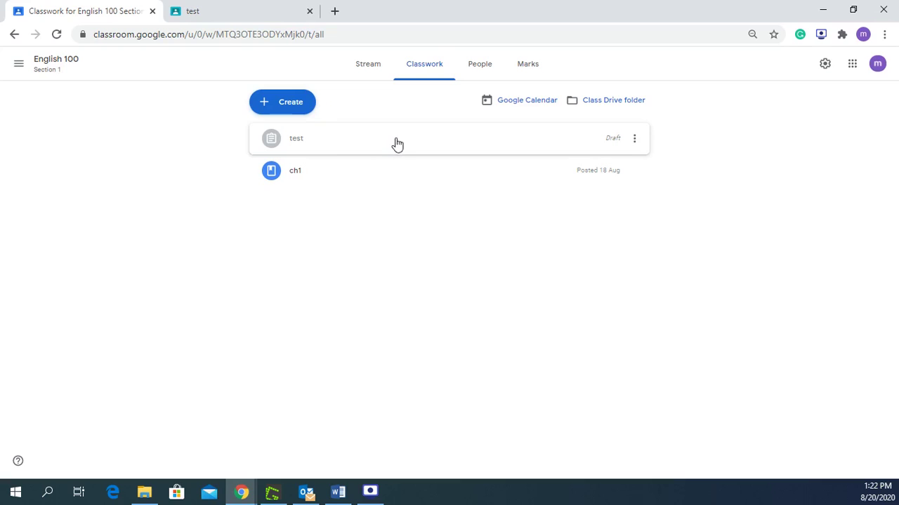
# Add a classwork topic named "unit 1" and dismiss the drag-and-drop tip.
pyautogui.click(301, 110)
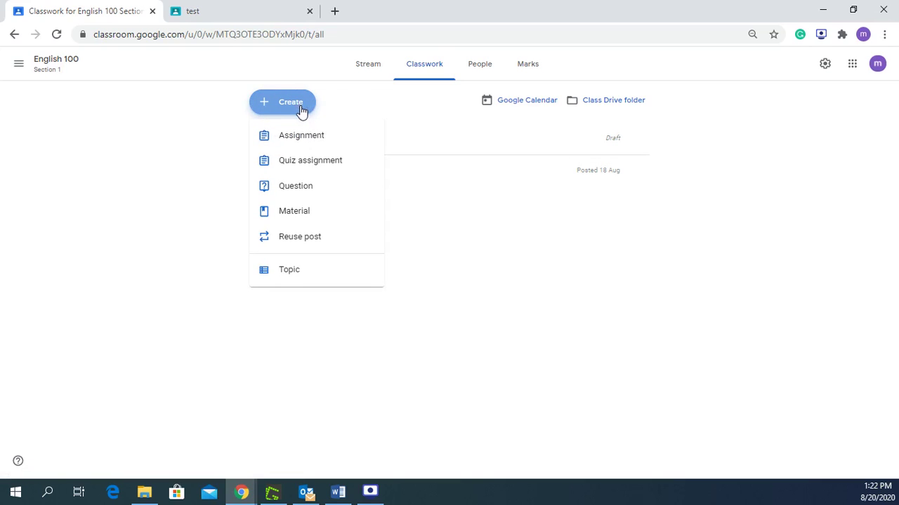
pyautogui.click(293, 276)
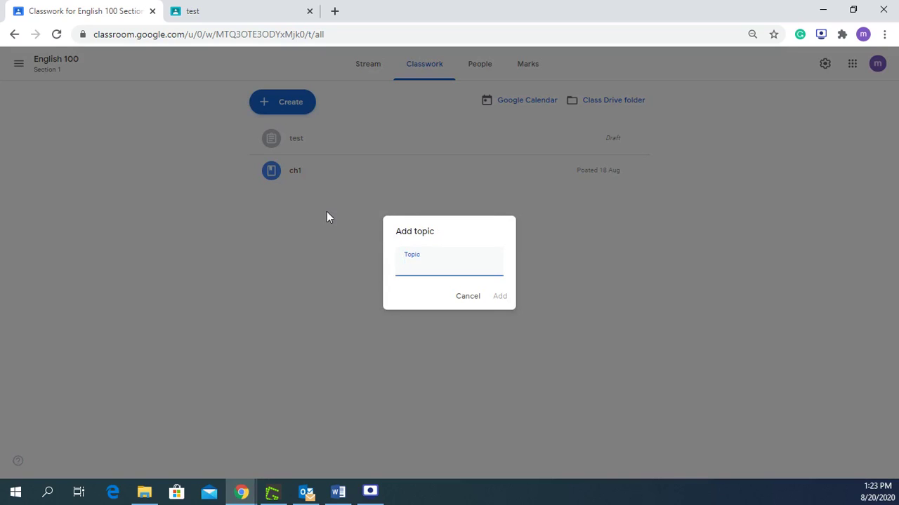
pyautogui.write('unit 1')
pyautogui.click(502, 297)
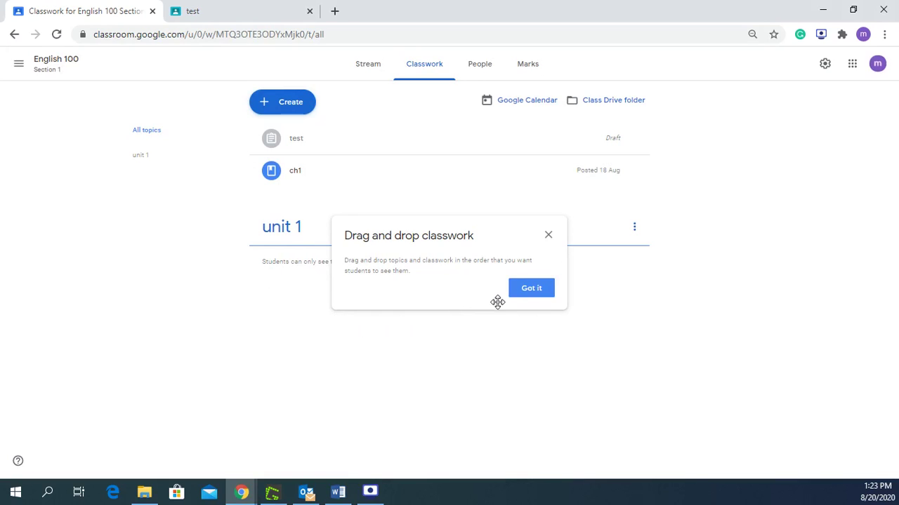
pyautogui.click(528, 295)
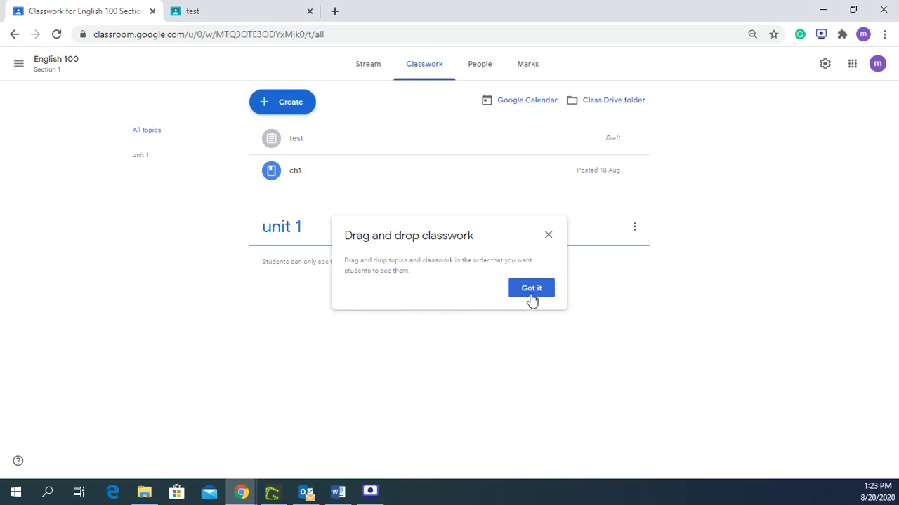
# Add a second classwork topic named "unit 2" and review the actions available for it.
pyautogui.click(294, 107)
pyautogui.click(301, 271)
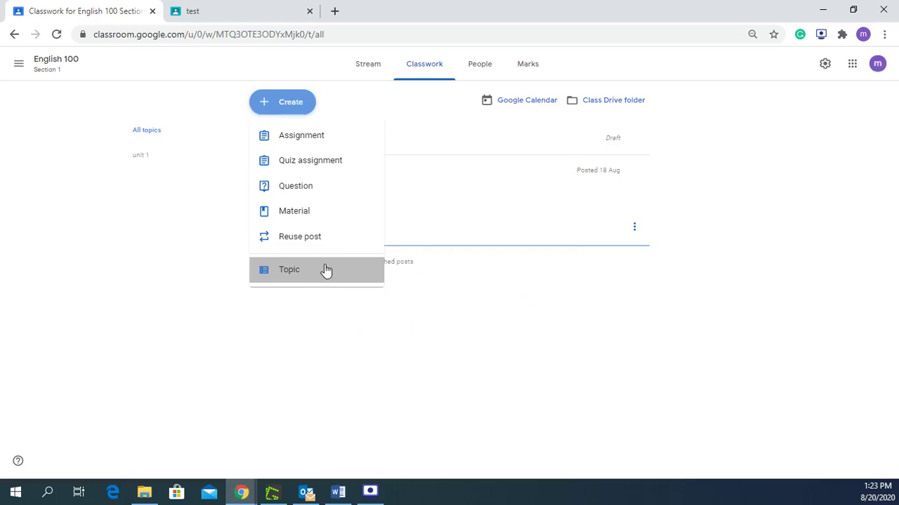
pyautogui.write('unit 12')
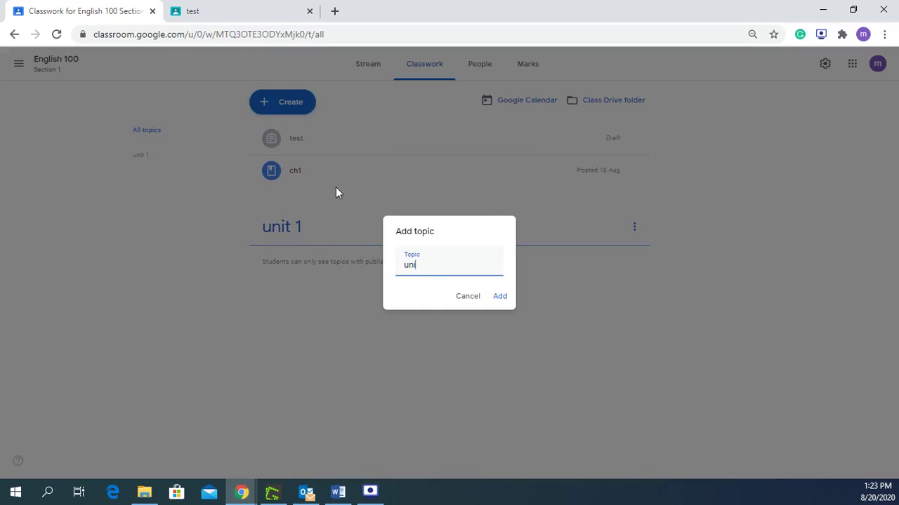
pyautogui.press('BackSpace')
pyautogui.press('BackSpace')
pyautogui.write('2')
pyautogui.press('Return')
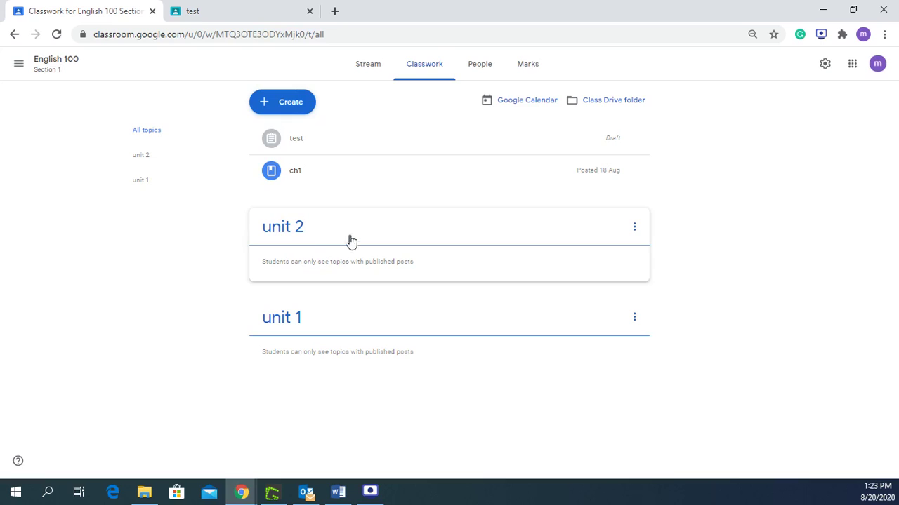
pyautogui.click(634, 226)
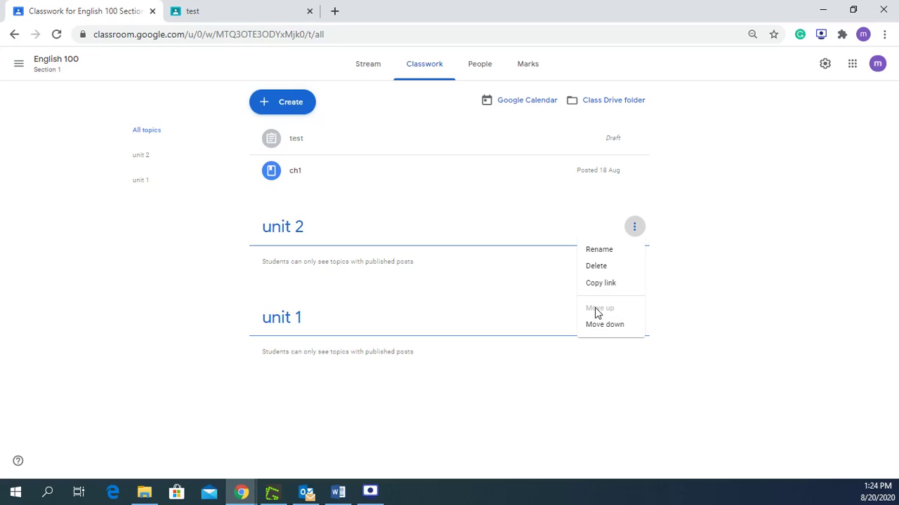
pyautogui.click(489, 299)
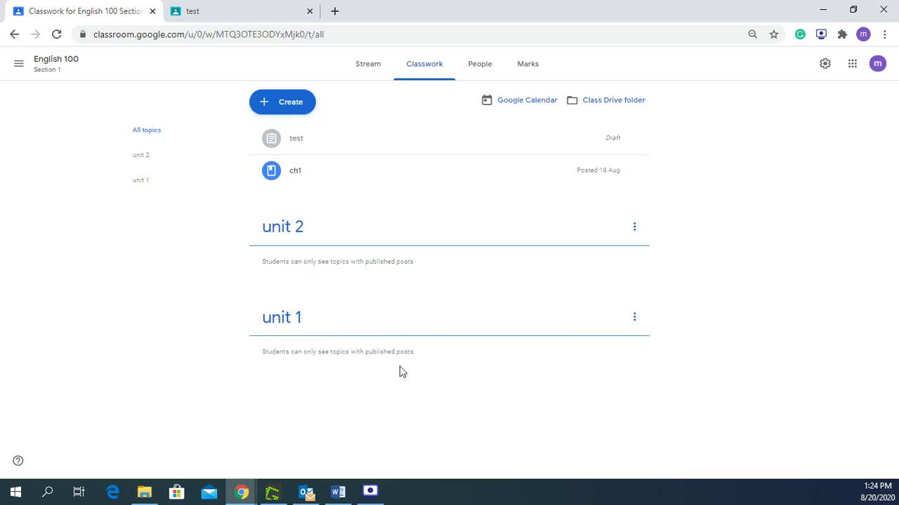
# Create a new material titled "introduction to English 100", leaving its description empty.
pyautogui.click(275, 105)
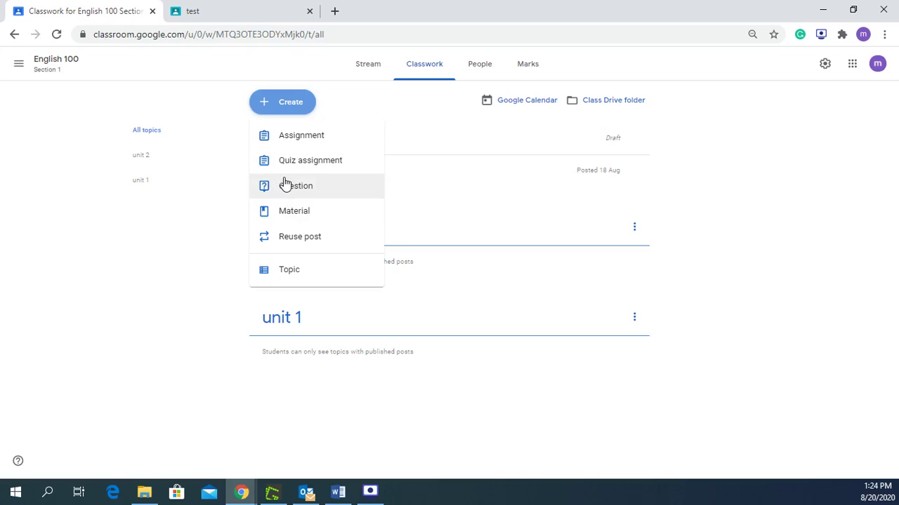
pyautogui.click(279, 217)
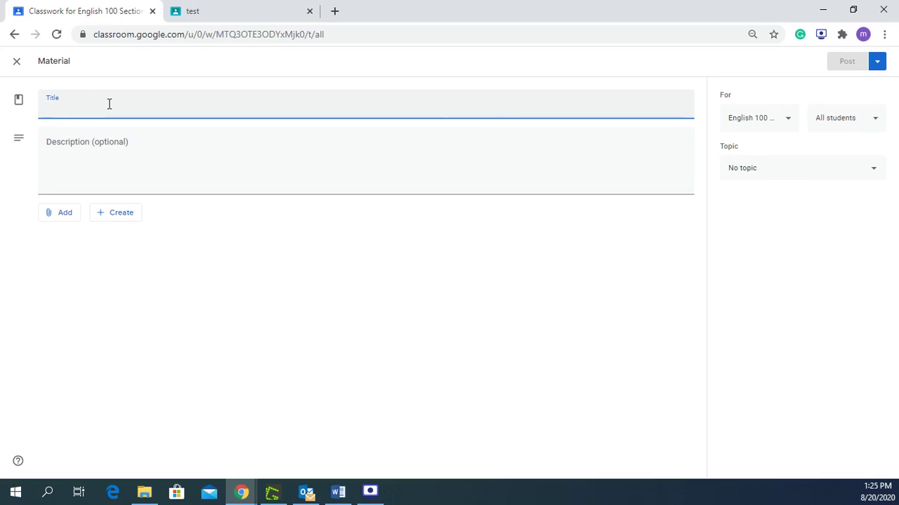
pyautogui.write('in')
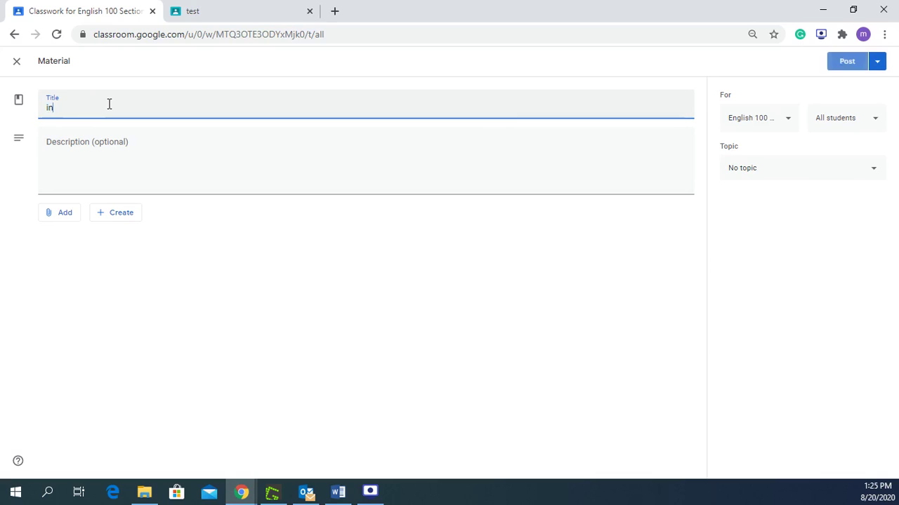
pyautogui.write('troduction to English 100')
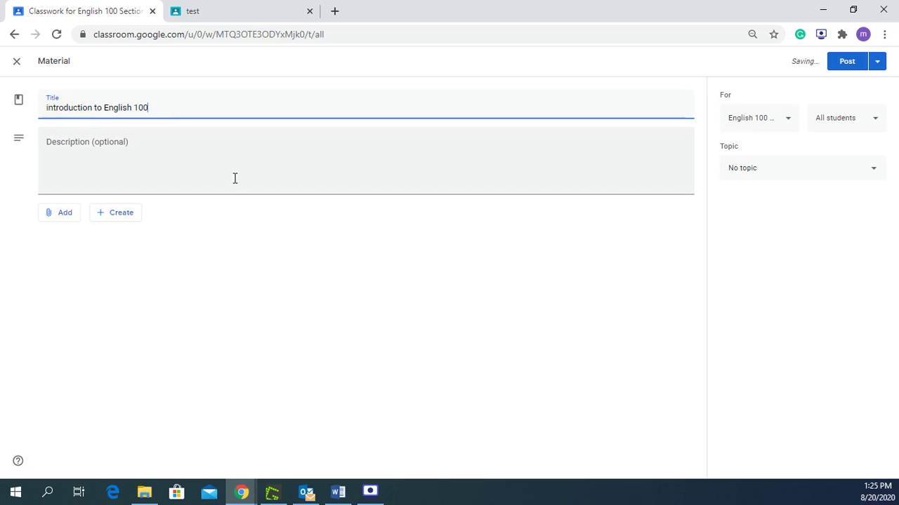
pyautogui.click(121, 151)
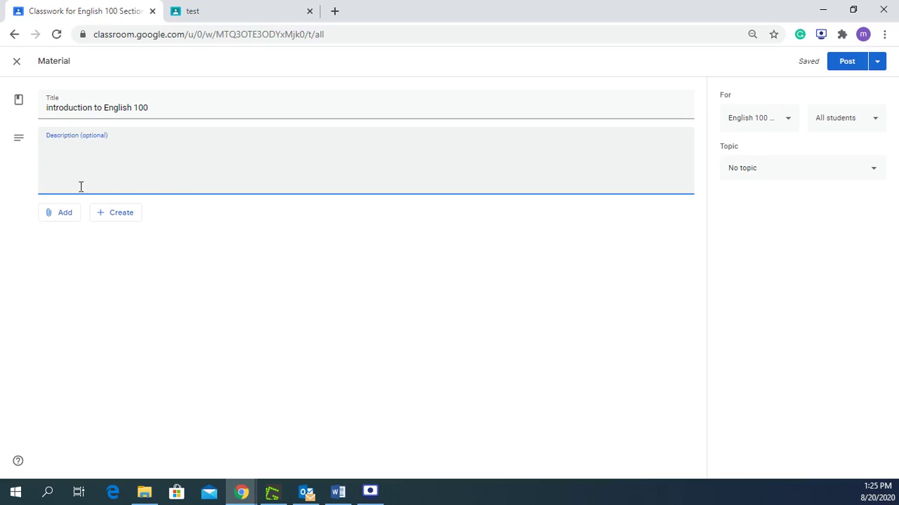
# Review the attachment sources and the Google file types that can be created for the material.
pyautogui.click(59, 219)
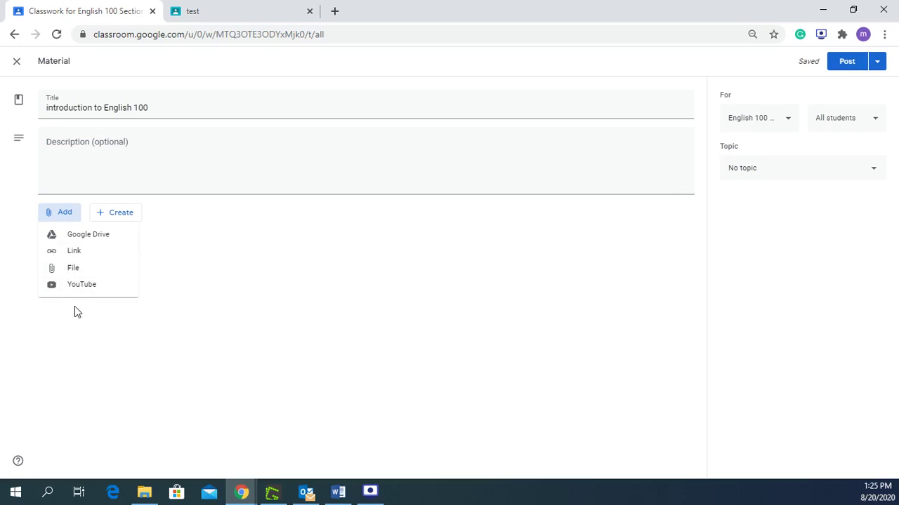
pyautogui.click(157, 275)
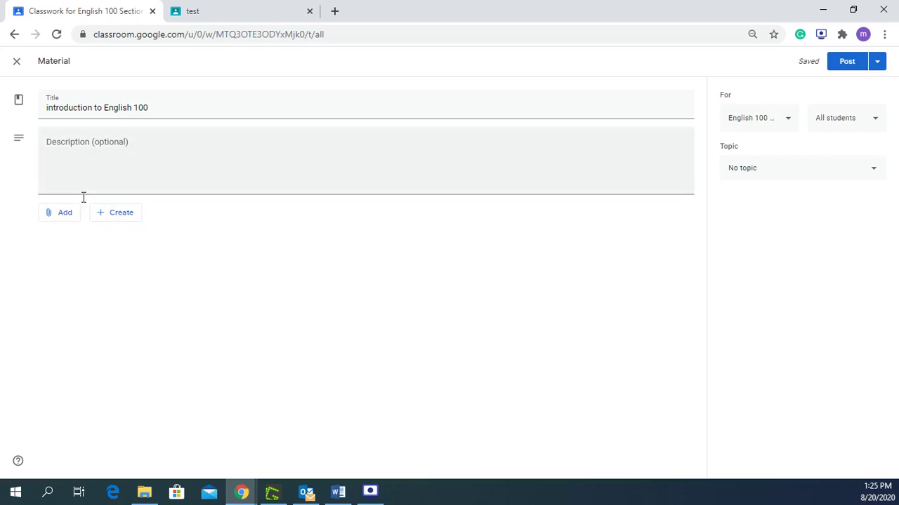
pyautogui.click(111, 224)
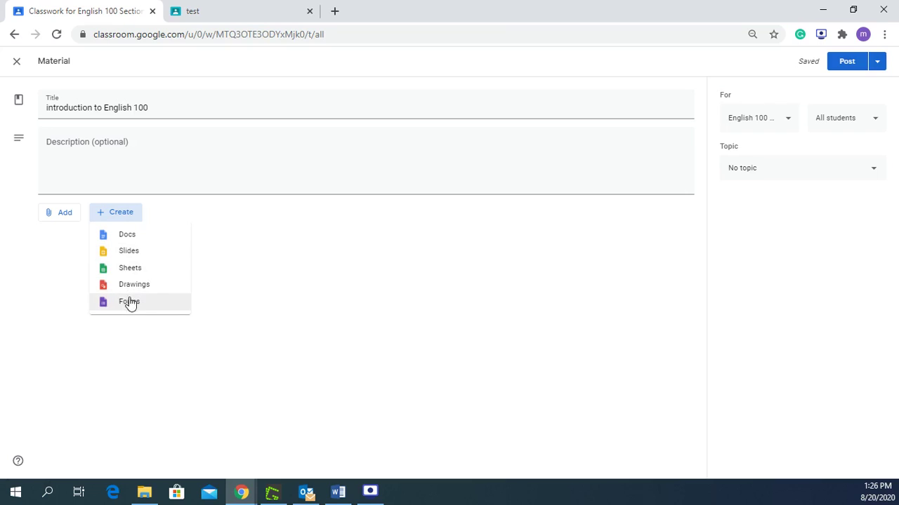
pyautogui.click(263, 260)
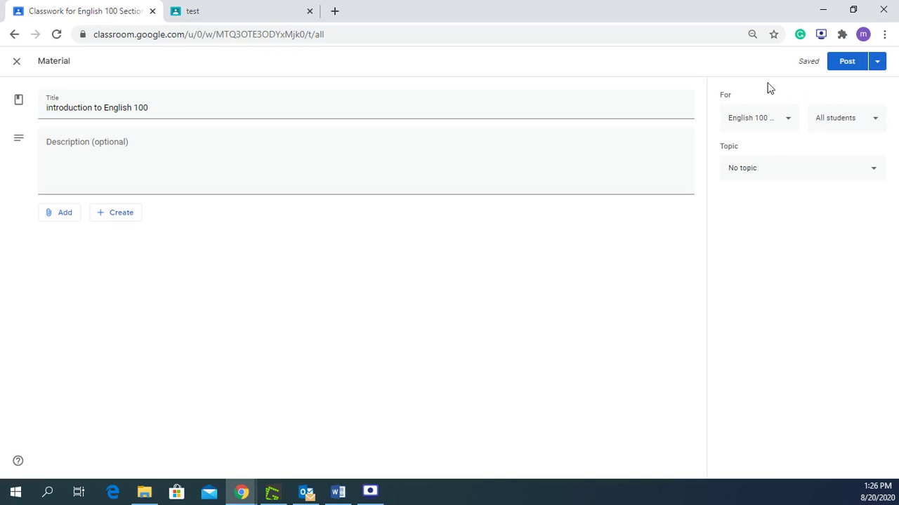
# Review which classes and students the material can be shared with, keeping English 100 and all students.
pyautogui.click(759, 118)
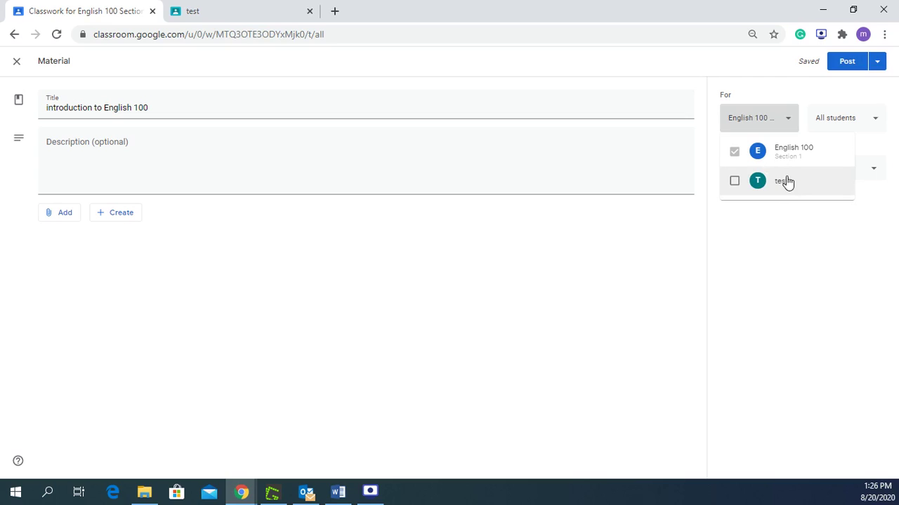
pyautogui.click(785, 222)
pyautogui.click(831, 127)
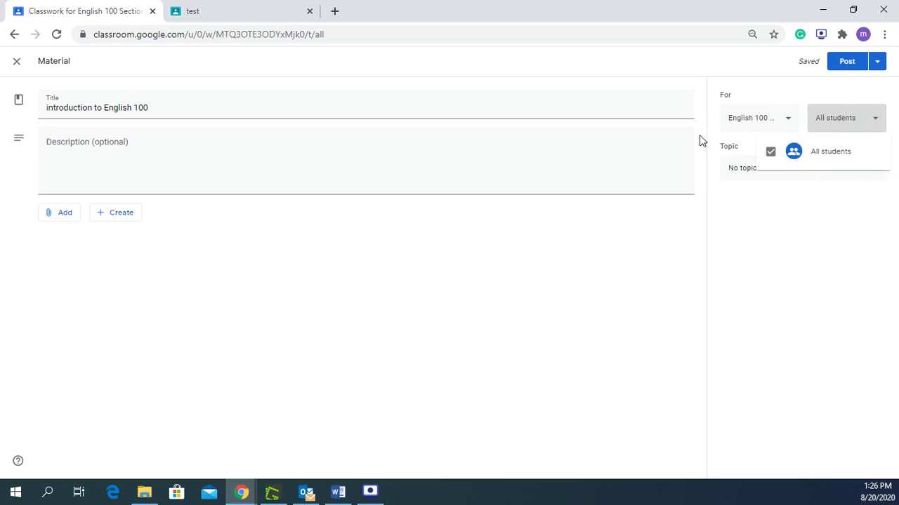
pyautogui.click(770, 214)
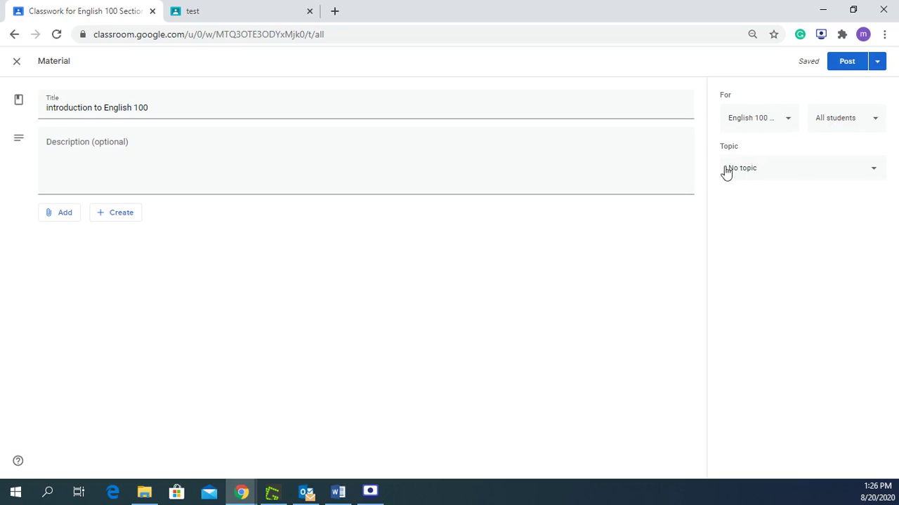
# File the material under a new topic named "intro", review the publishing options, and post it immediately.
pyautogui.click(768, 173)
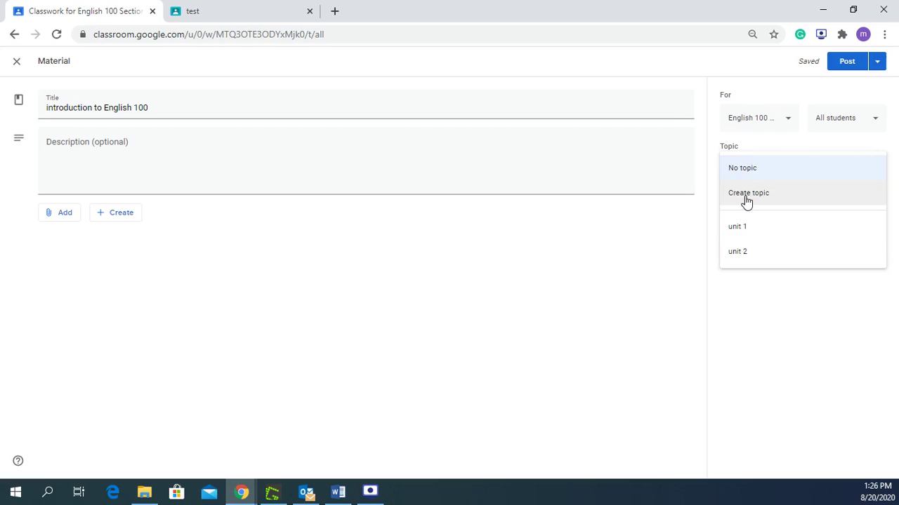
pyautogui.click(745, 200)
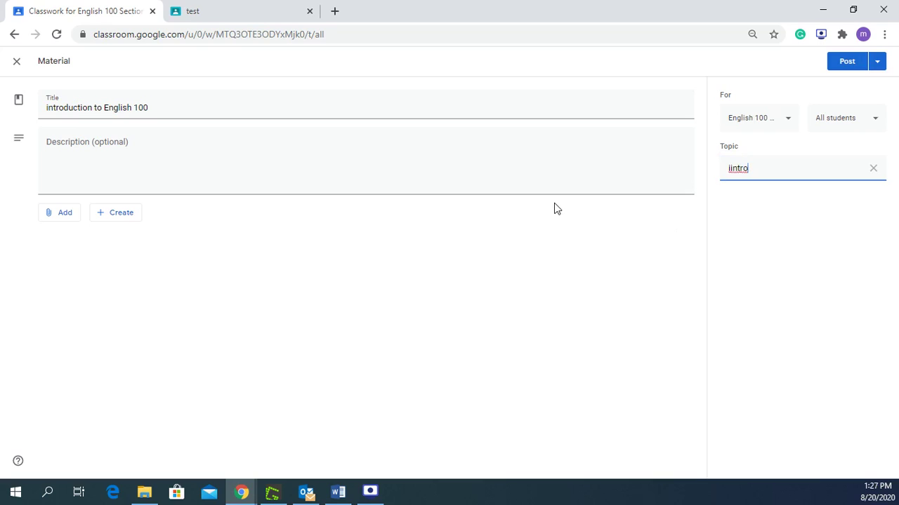
pyautogui.press('BackSpace')
pyautogui.click(876, 68)
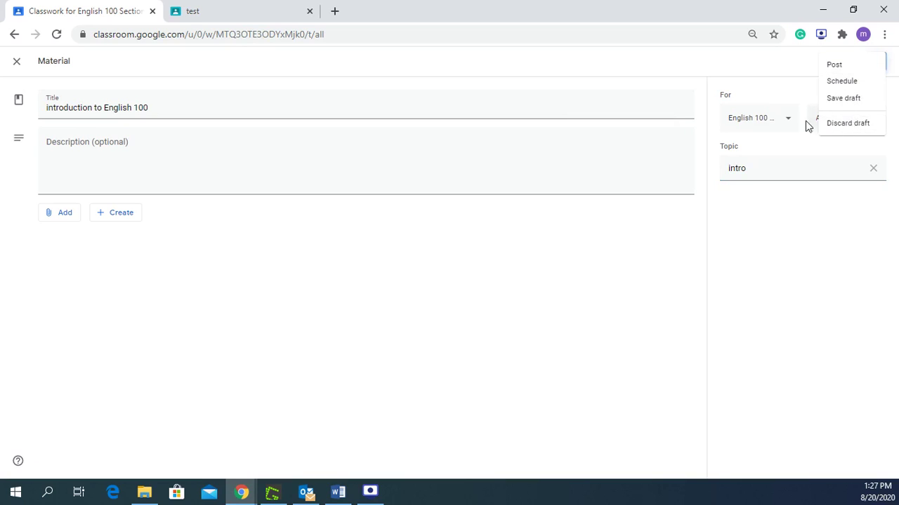
pyautogui.click(791, 75)
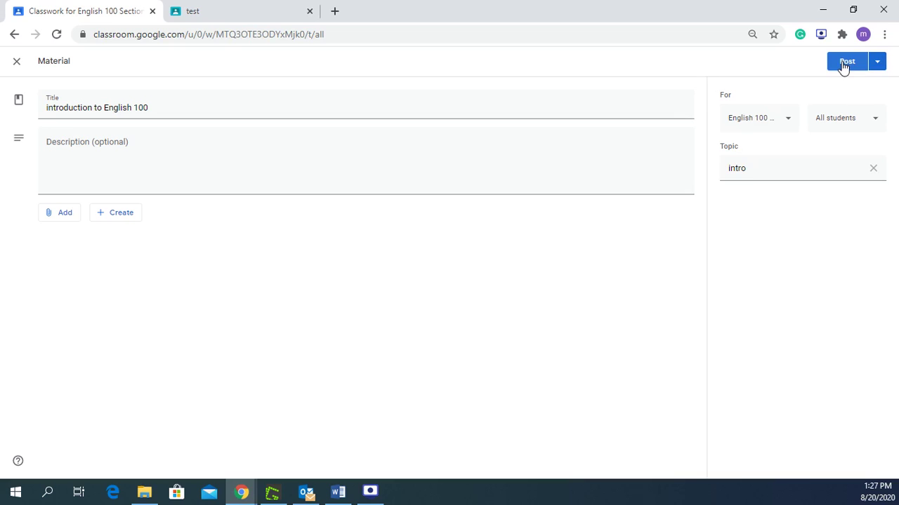
pyautogui.click(845, 65)
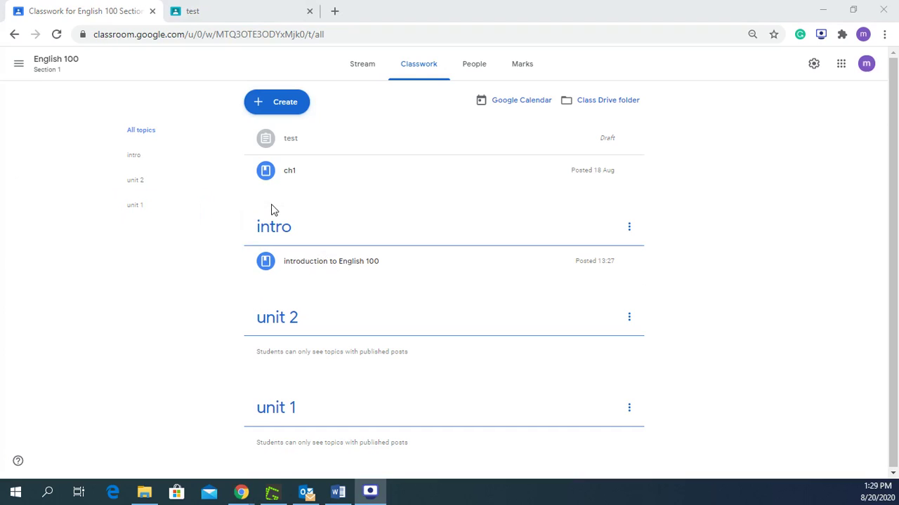
# Create a new assignment titled "assignment 1" in the English 100 classwork.
pyautogui.click(263, 109)
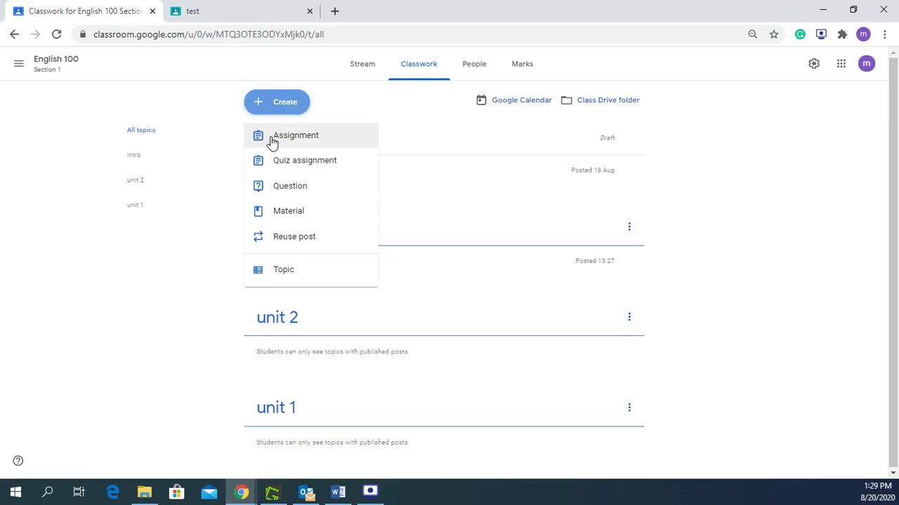
pyautogui.click(268, 144)
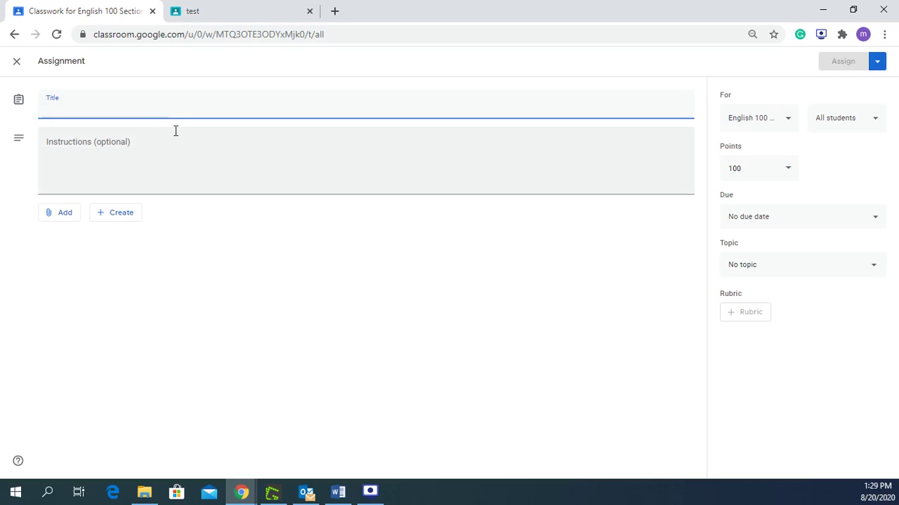
pyautogui.write('q')
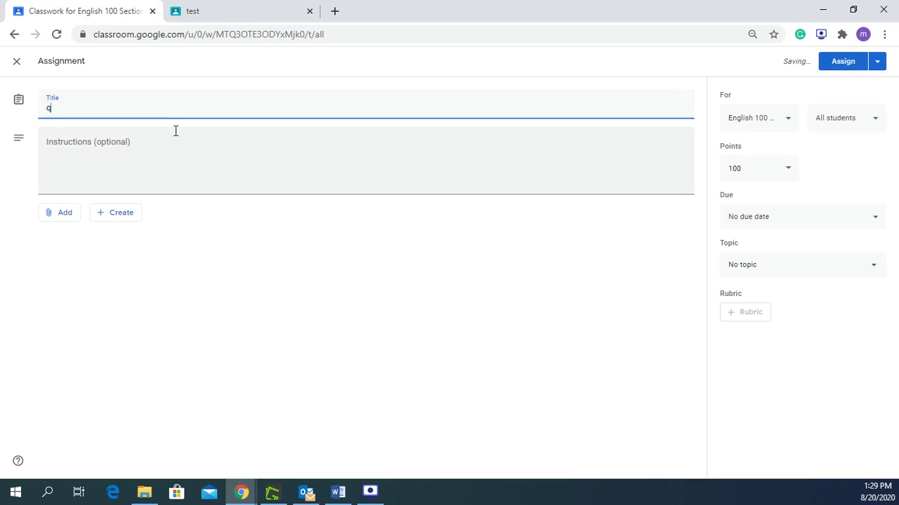
pyautogui.press('BackSpace')
pyautogui.write('assignment 1')
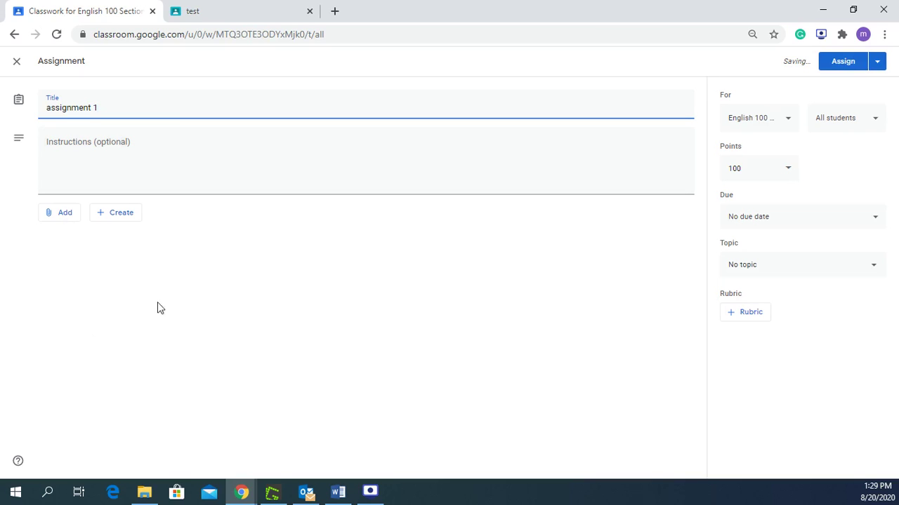
# Review the attachment sources and the Google file types that can be created for the assignment.
pyautogui.click(69, 217)
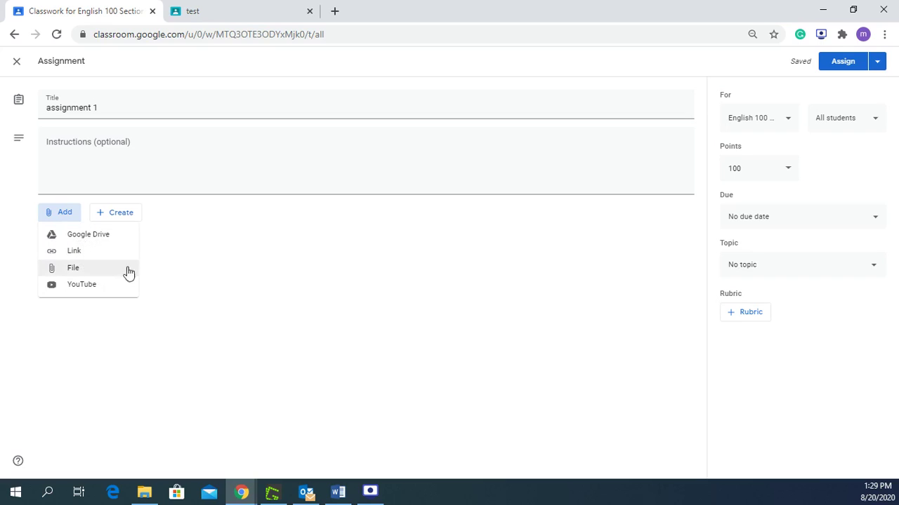
pyautogui.click(236, 272)
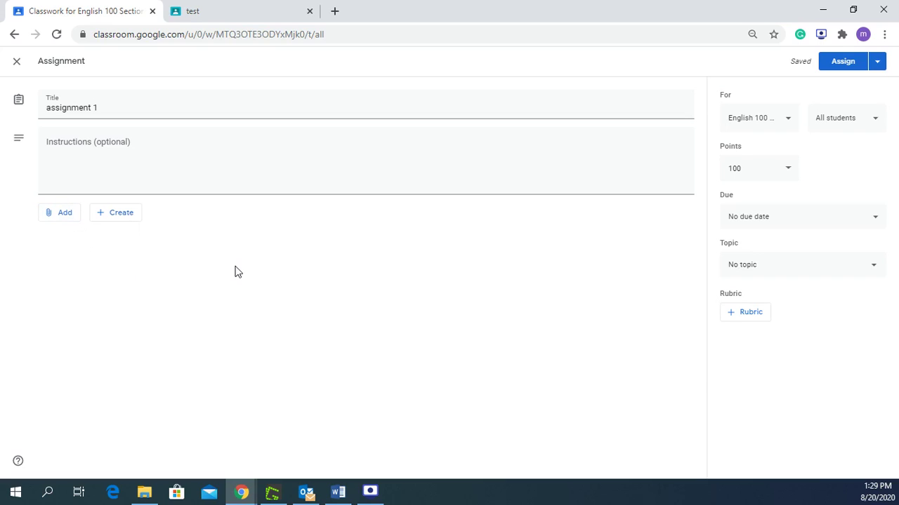
pyautogui.click(114, 215)
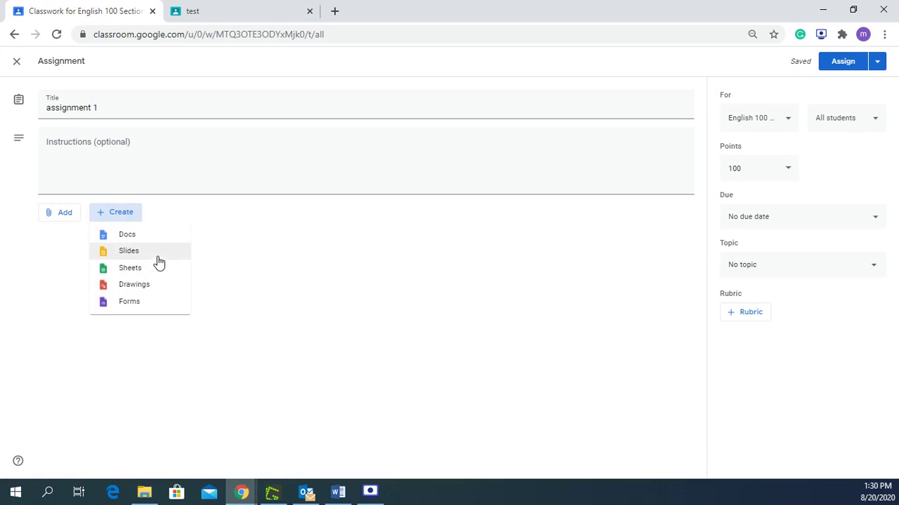
pyautogui.click(276, 263)
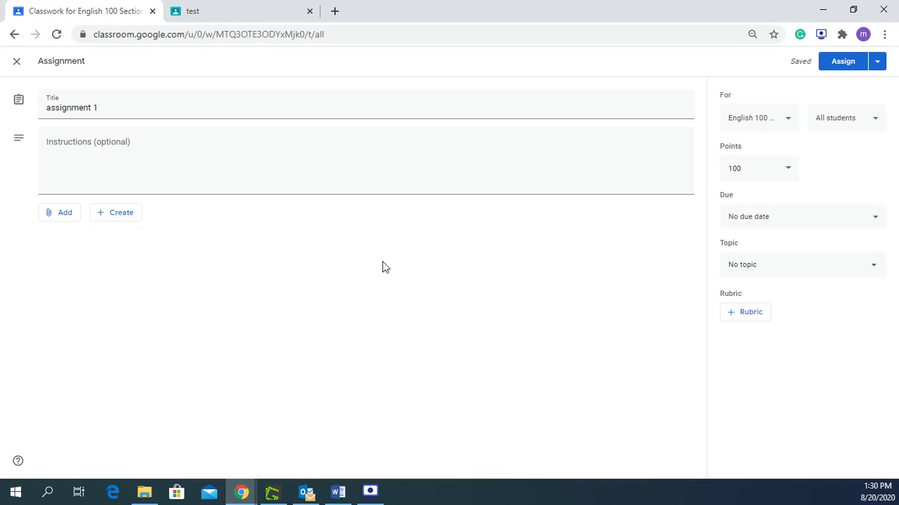
# Review which classes and students the assignment can be given to, keeping English 100 and all students.
pyautogui.click(783, 123)
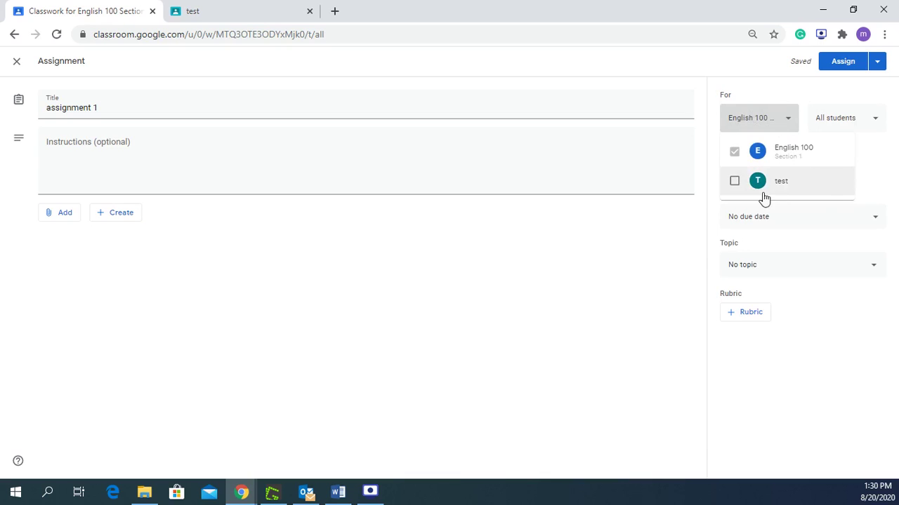
pyautogui.click(876, 191)
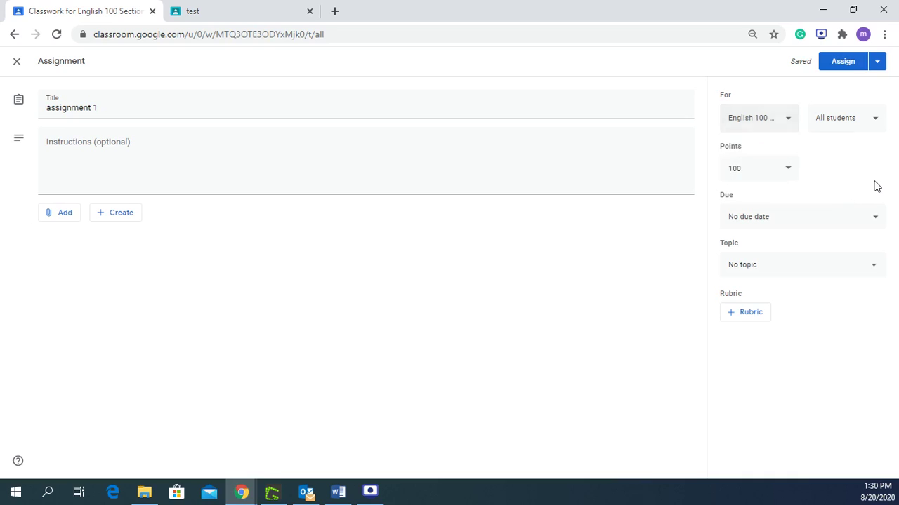
pyautogui.click(843, 126)
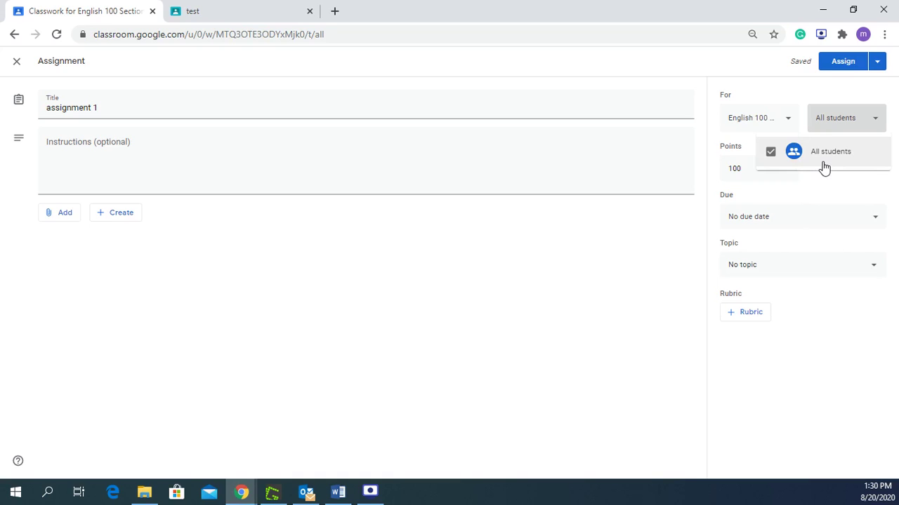
pyautogui.click(821, 195)
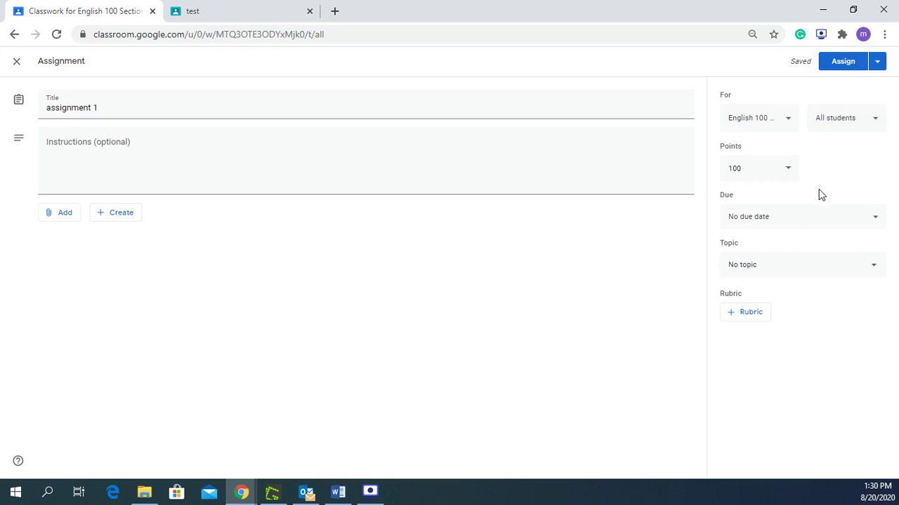
# Review the points options for the assignment and set its value to 5 points.
pyautogui.click(787, 173)
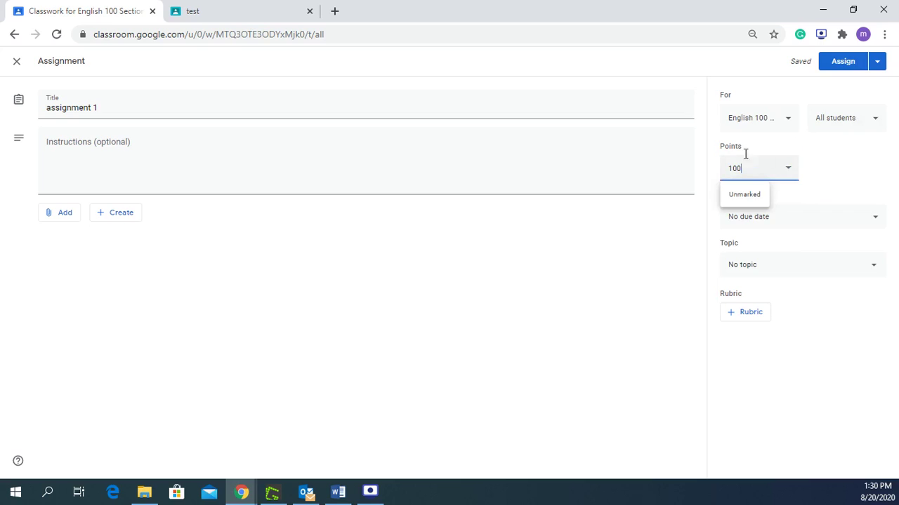
pyautogui.moveTo(726, 150); pyautogui.dragTo(814, 185)
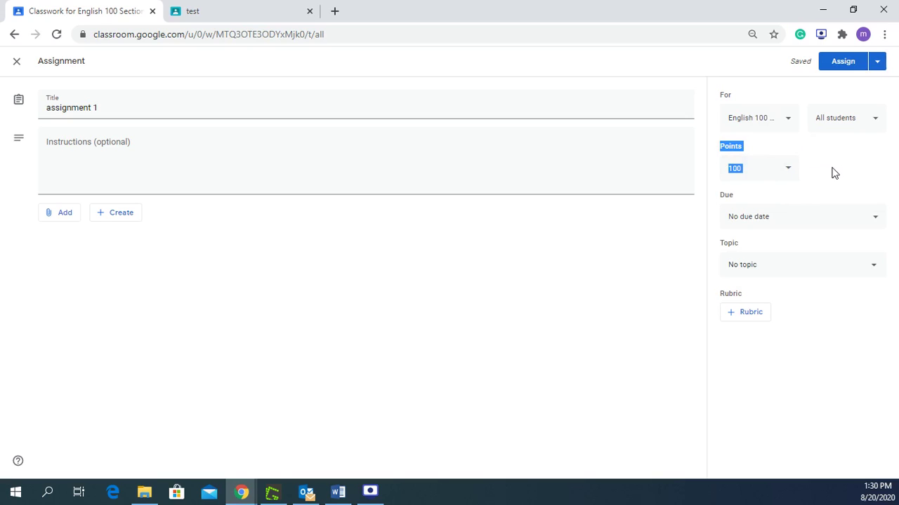
pyautogui.click(789, 172)
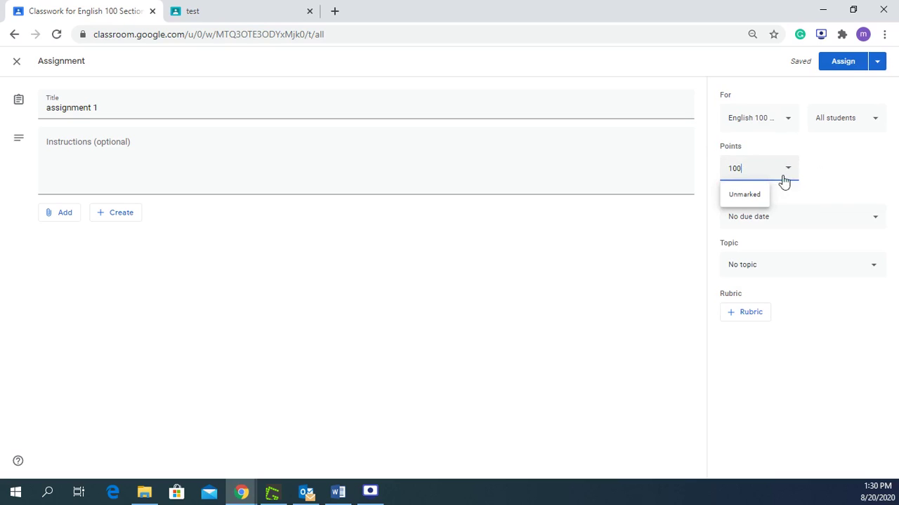
pyautogui.doubleClick(746, 170)
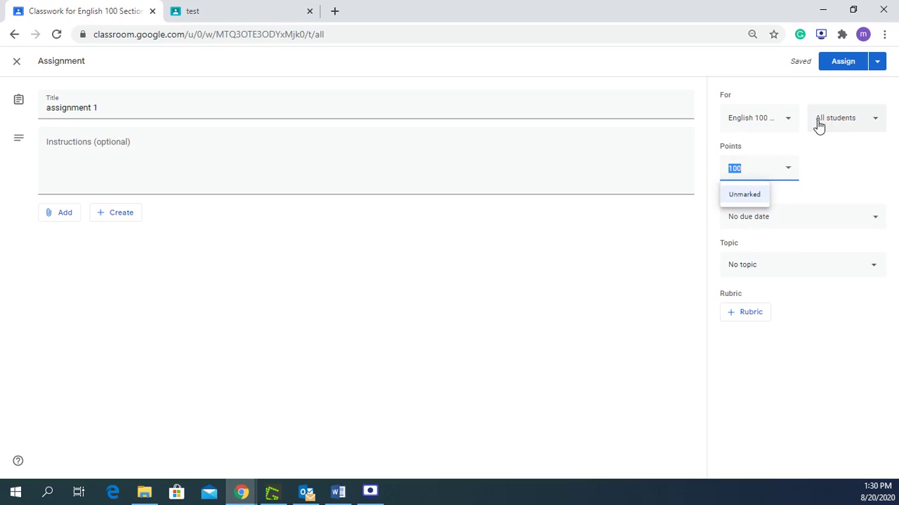
pyautogui.write('5')
pyautogui.click(842, 184)
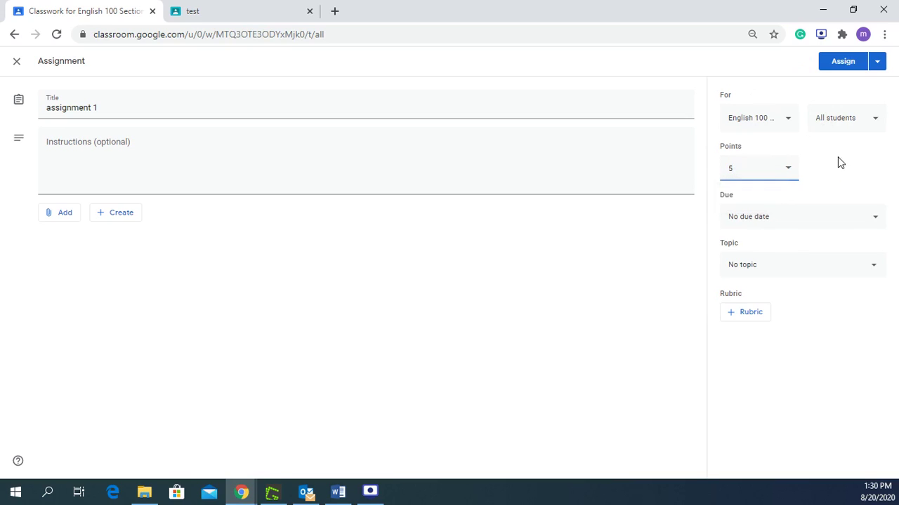
# Set the assignment's due date to 31 Aug 2020, keeping the due time at 23:59.
pyautogui.click(855, 221)
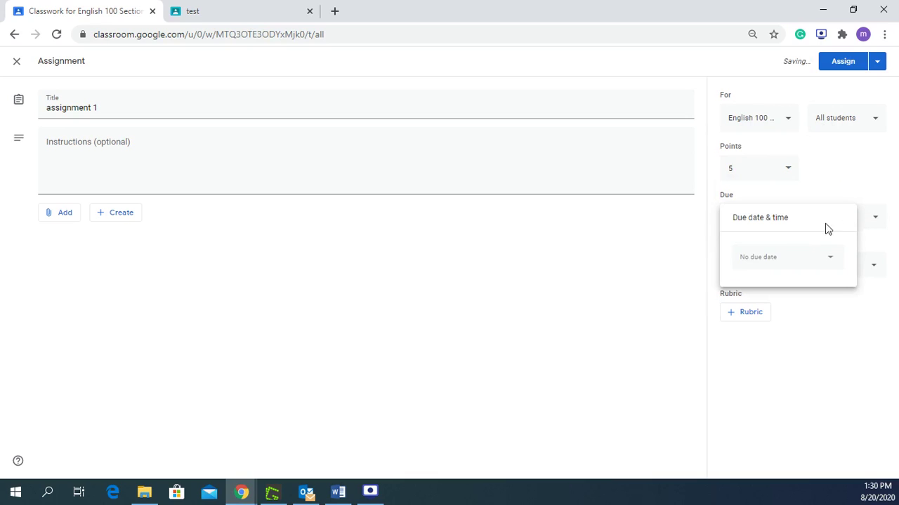
pyautogui.click(798, 257)
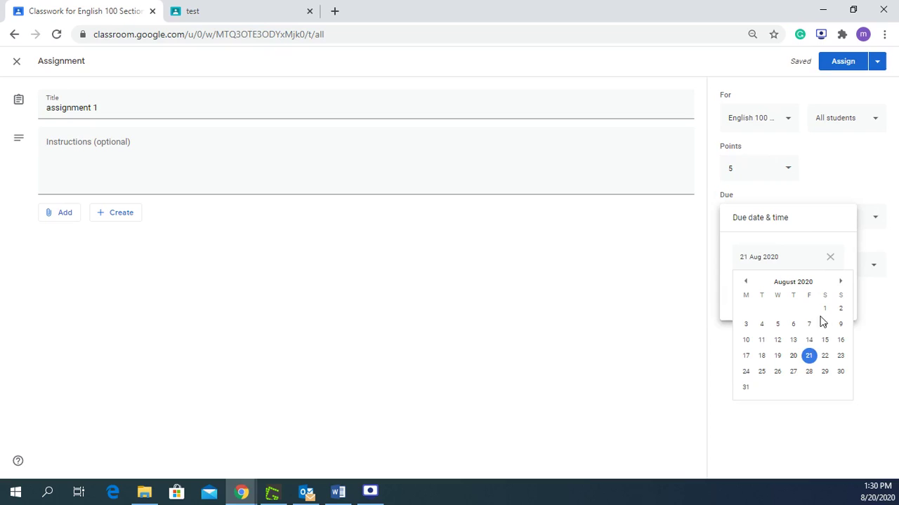
pyautogui.click(746, 387)
pyautogui.click(786, 294)
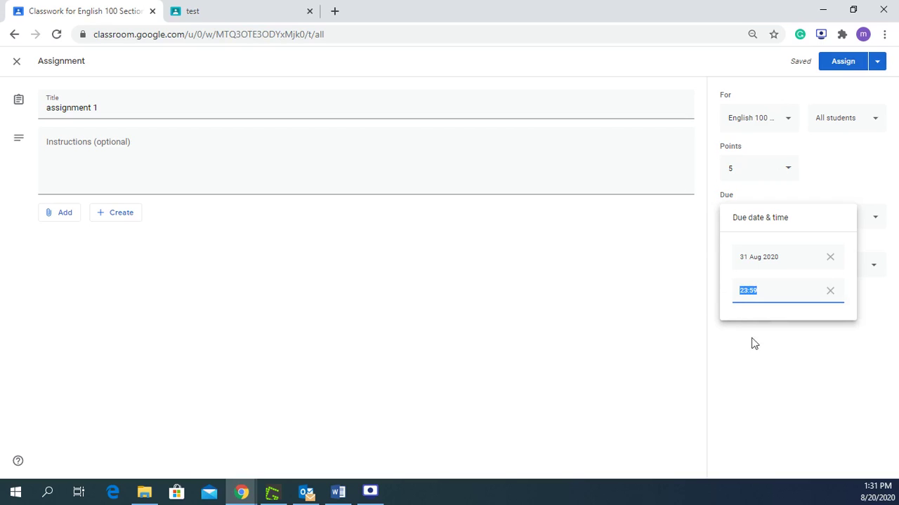
pyautogui.click(792, 364)
# File the assignment under the existing topic "unit 1" and review the options for adding a rubric.
pyautogui.click(812, 263)
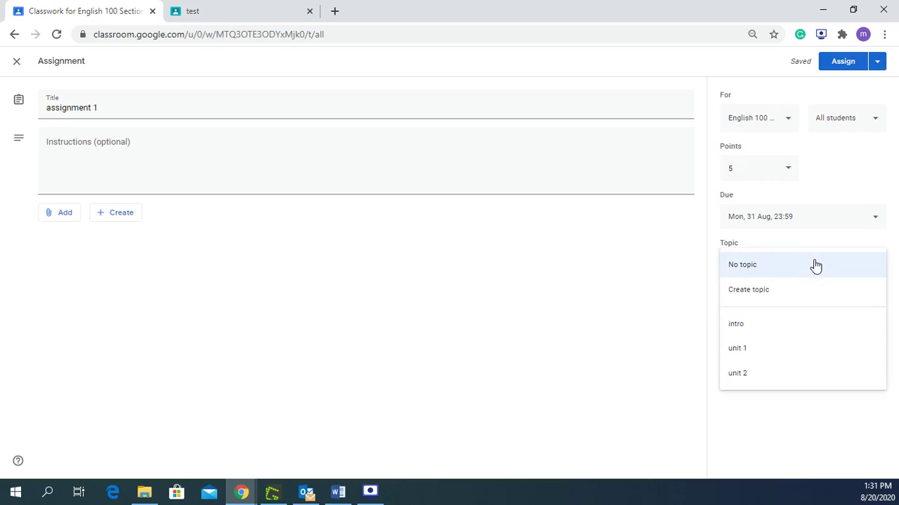
pyautogui.click(756, 356)
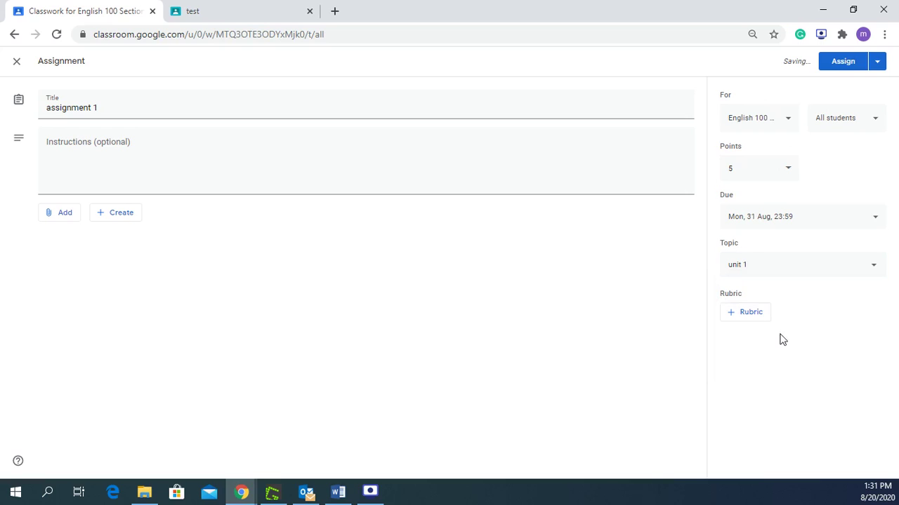
pyautogui.click(734, 321)
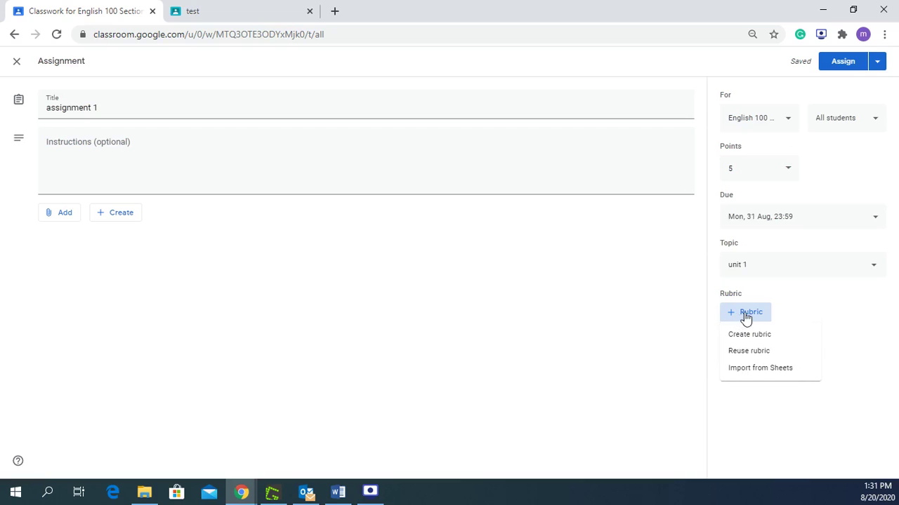
pyautogui.click(799, 307)
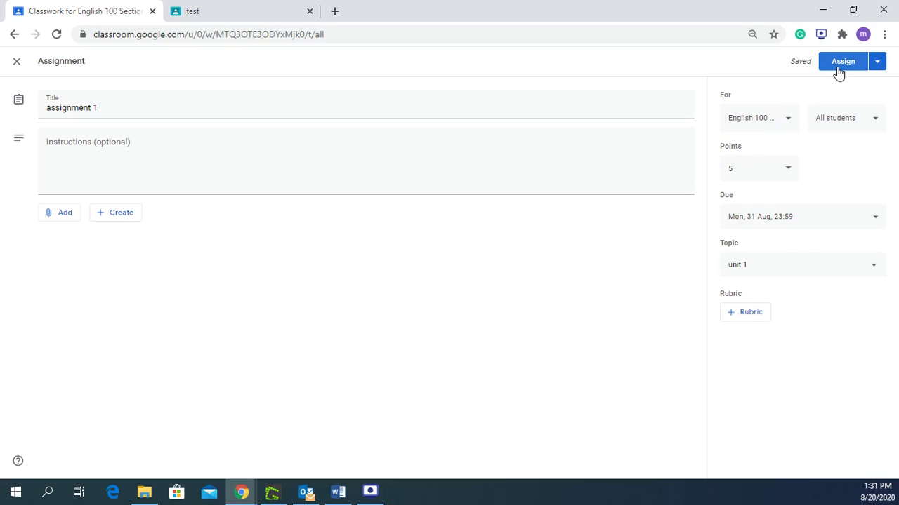
# Schedule the assignment for publication on 27 Aug 2020 at 08:00.
pyautogui.click(877, 63)
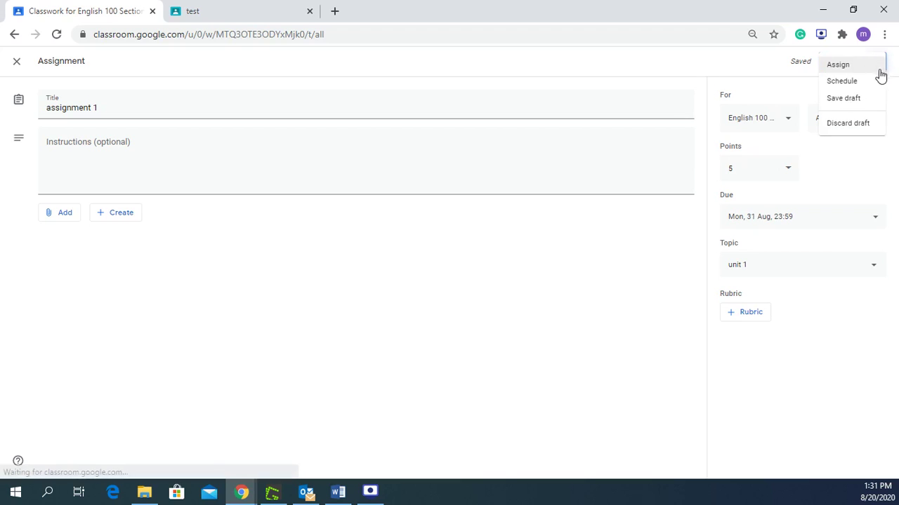
pyautogui.click(846, 84)
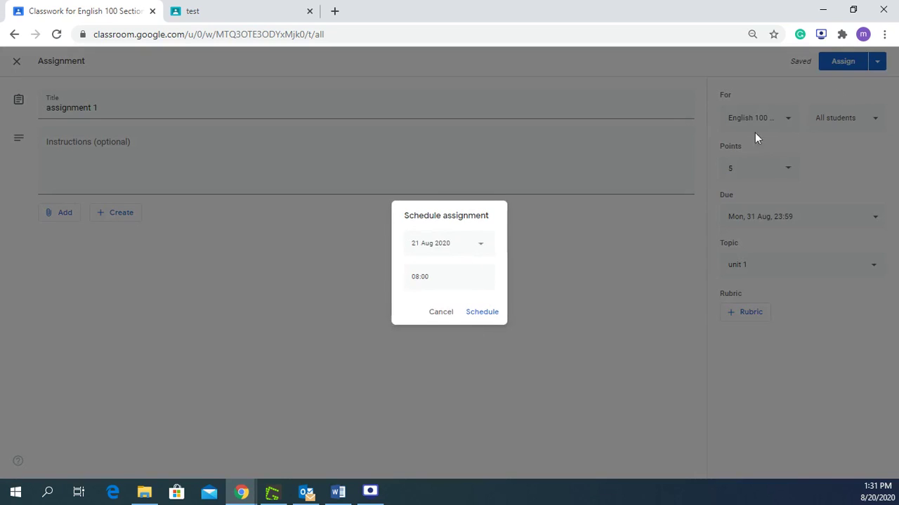
pyautogui.click(491, 244)
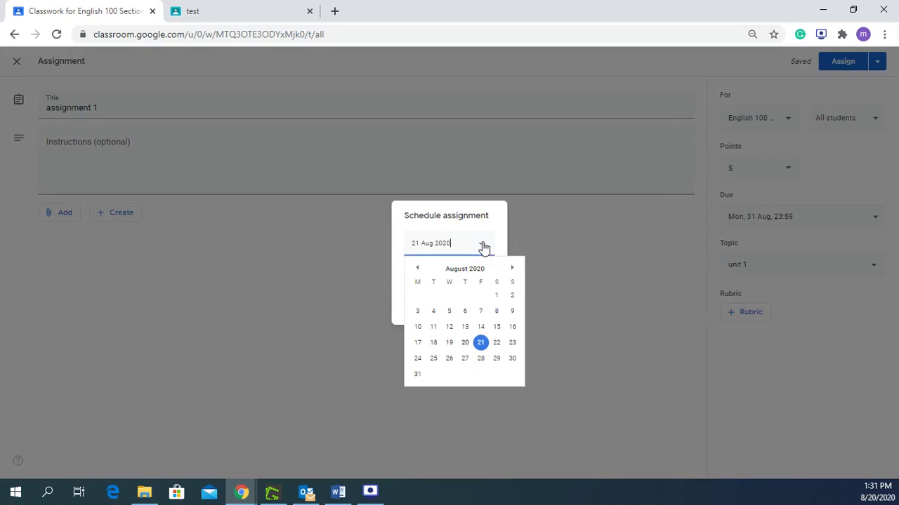
pyautogui.click(466, 358)
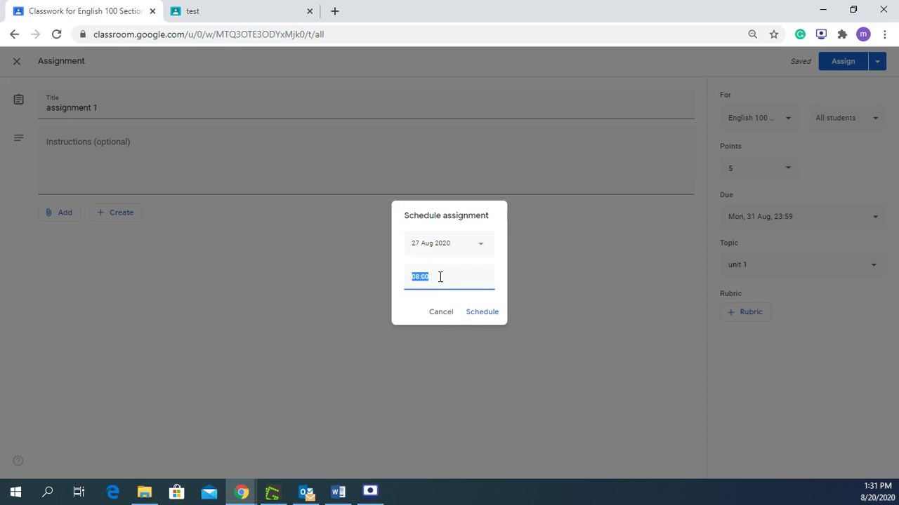
pyautogui.click(473, 313)
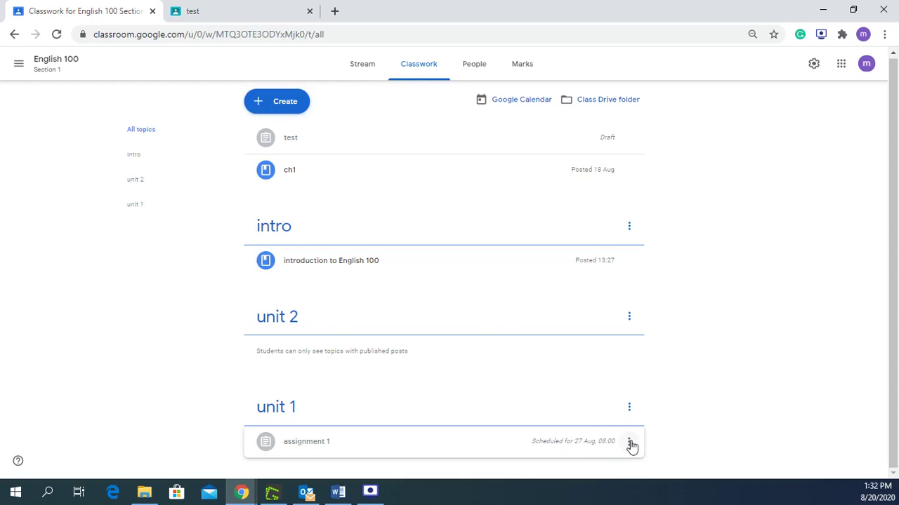
# Reopen the scheduled "assignment 1" for editing, save it with the same schedule, and expand its entry under unit 1.
pyautogui.click(630, 443)
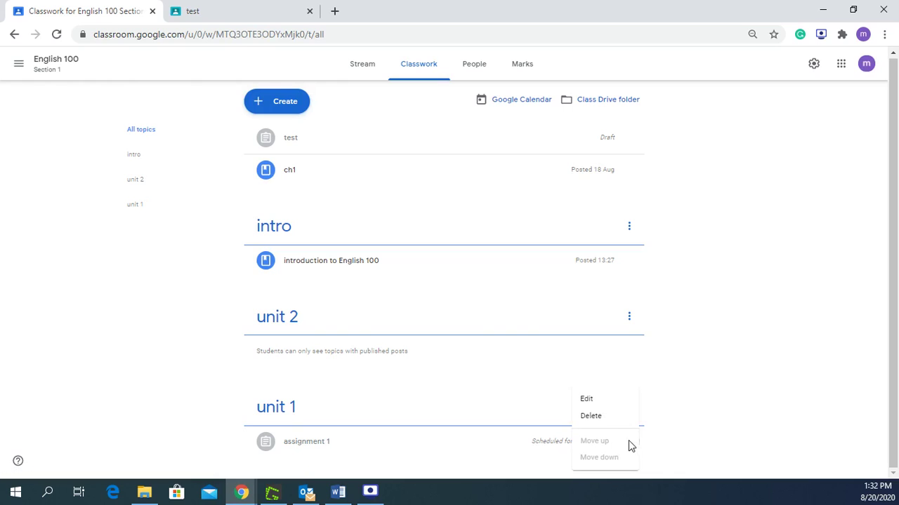
pyautogui.click(611, 406)
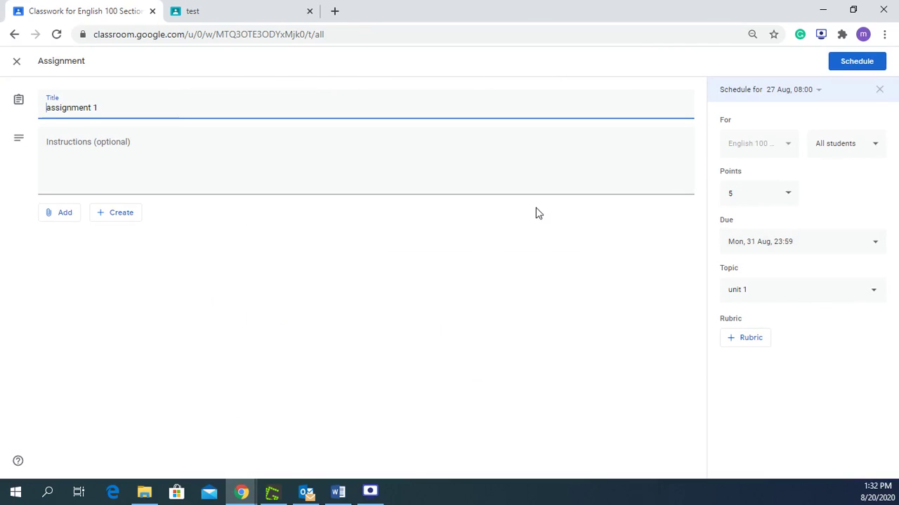
pyautogui.click(853, 65)
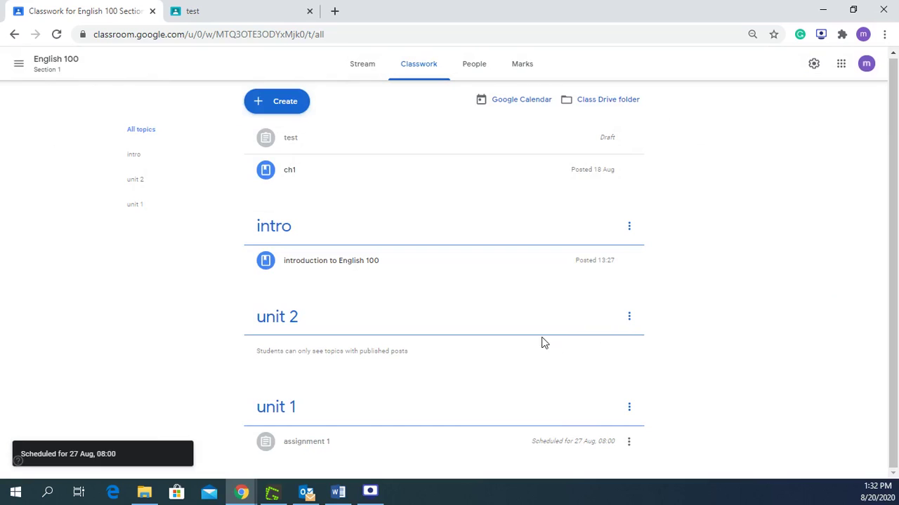
pyautogui.click(413, 453)
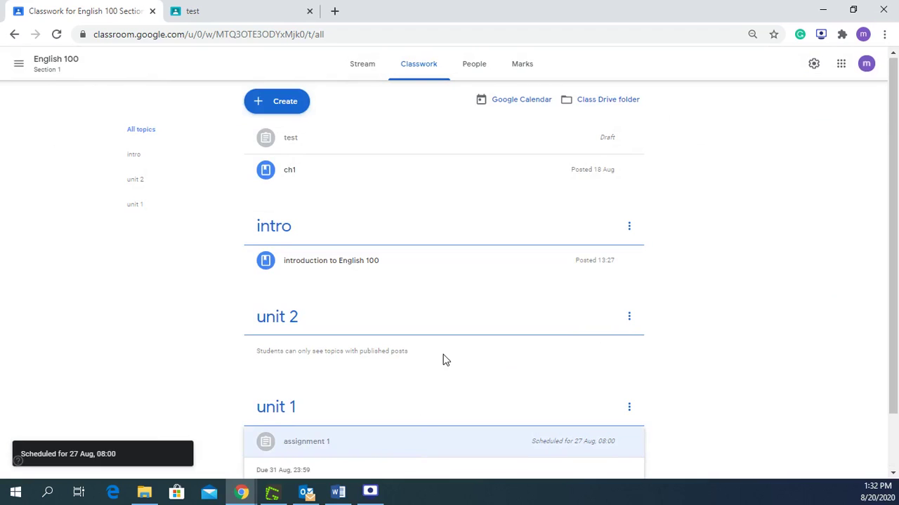